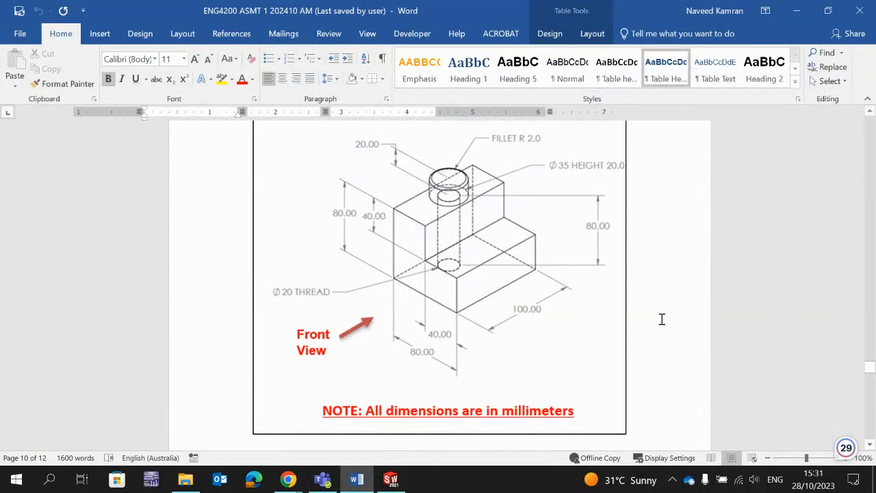
Step: Examine the dimensioned isometric drawing of the stepped block with its pin and the sectional-view illustration below it
scroll(655, 316, "up", 1)
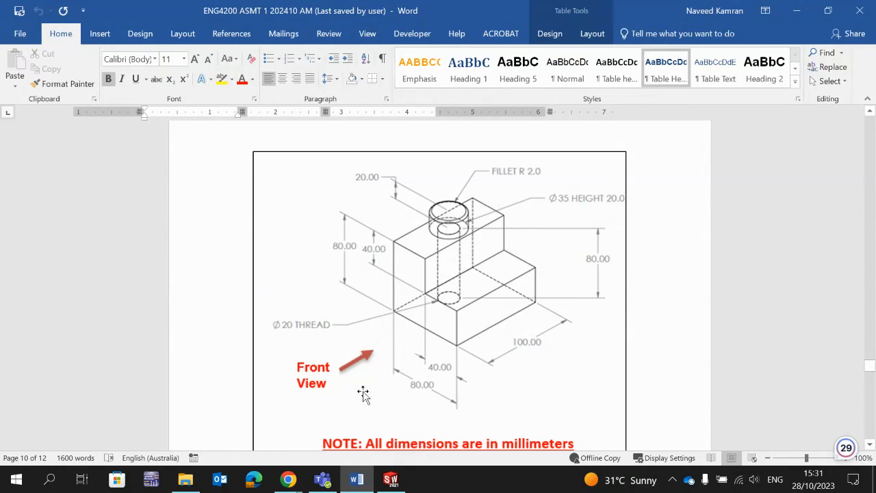
scroll(480, 361, "down", 6)
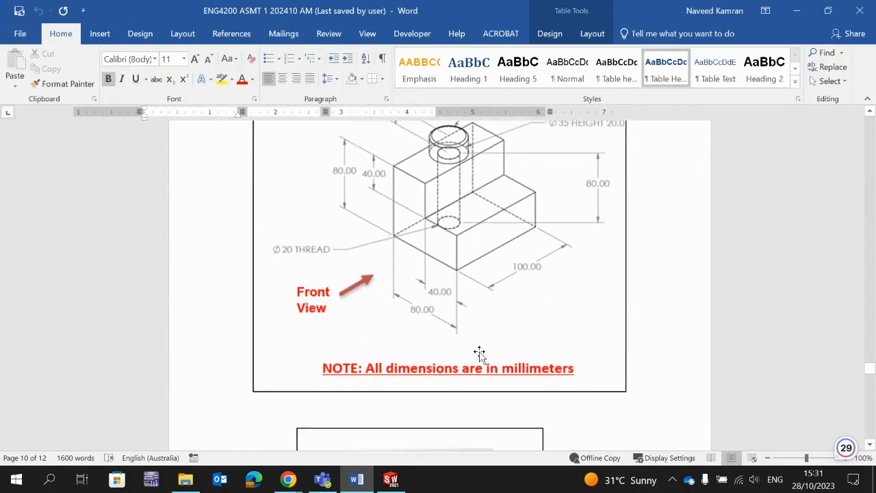
scroll(477, 353, "down", 3)
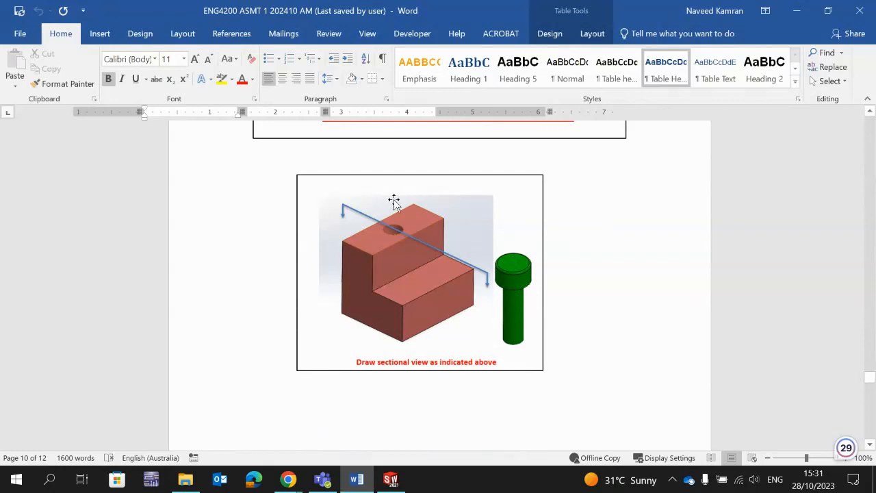
scroll(433, 301, "up", 8)
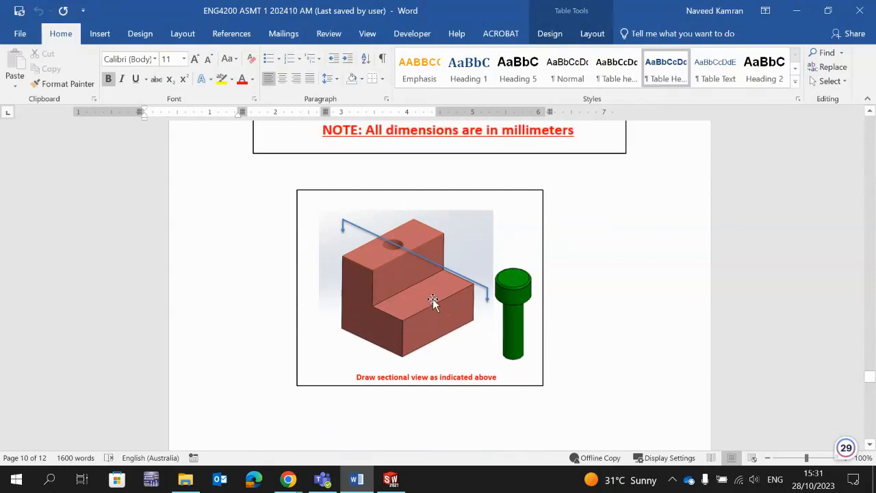
scroll(433, 299, "up", 1)
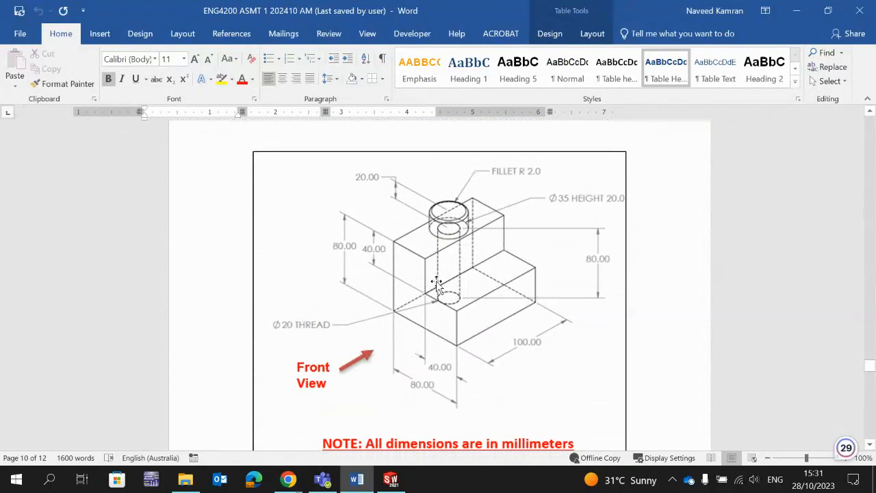
Step: Read task instructions 1 and 2 on the orthographic projections and the drawing annotations
scroll(436, 283, "up", 10)
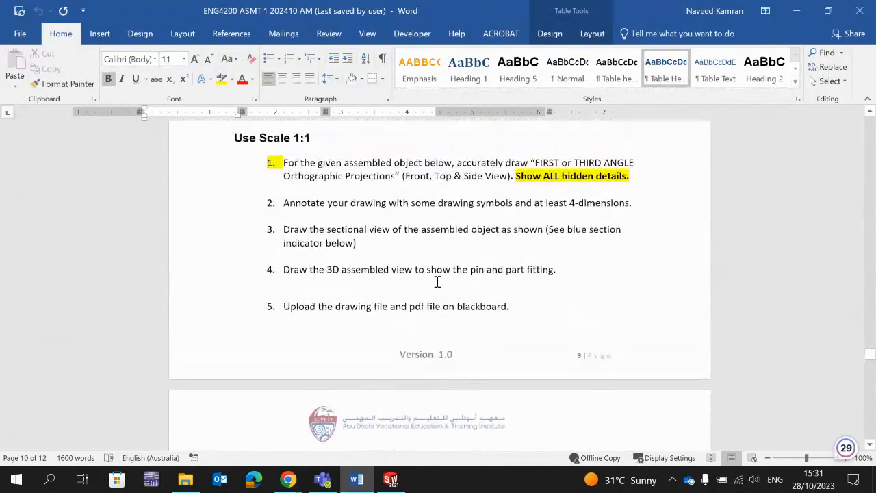
scroll(436, 282, "up", 2)
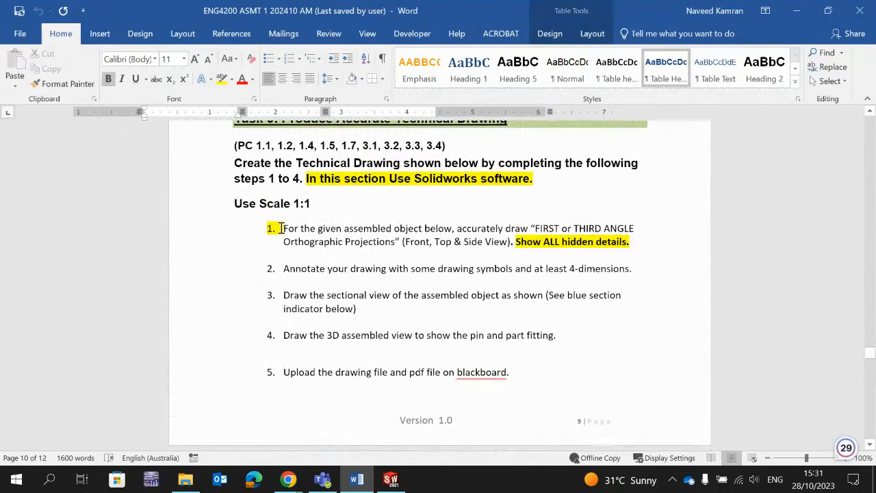
mouse_move(281, 228)
left_mouse_down()
mouse_move(598, 230)
mouse_move(595, 242)
mouse_move(410, 242)
mouse_move(515, 243)
left_mouse_up()
left_click(285, 269)
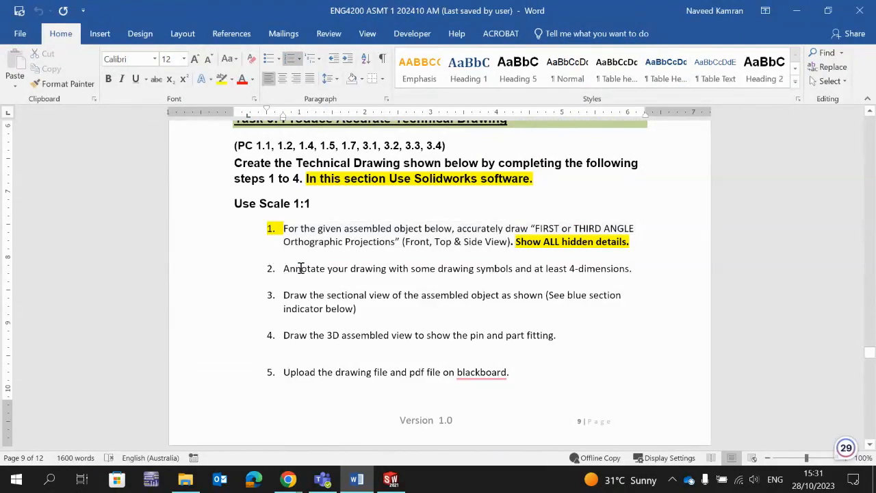
left_click_drag(436, 262, 632, 273)
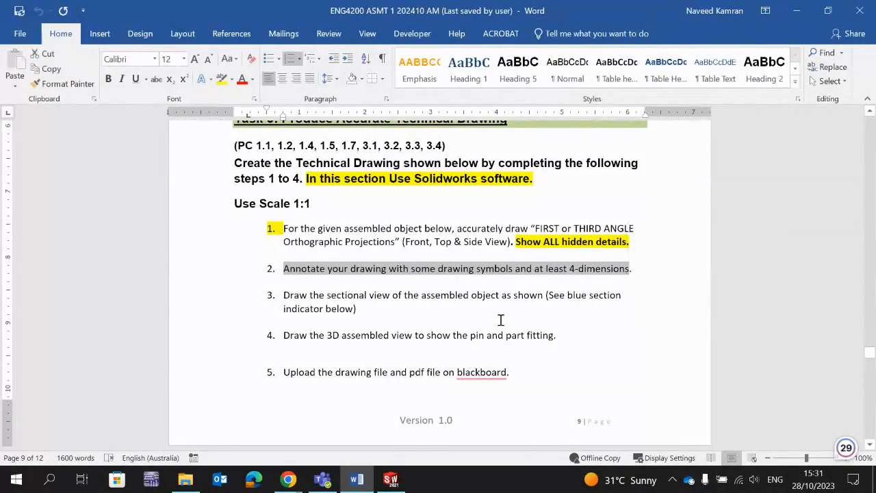
scroll(469, 326, "down", 2)
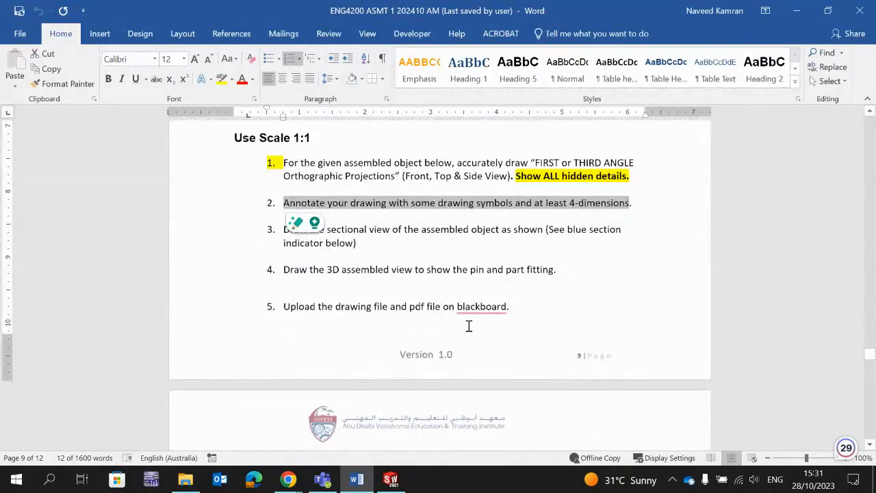
Step: Read task instruction 3 on the sectional view and check the blue section indicator in the block illustration
left_click(423, 250)
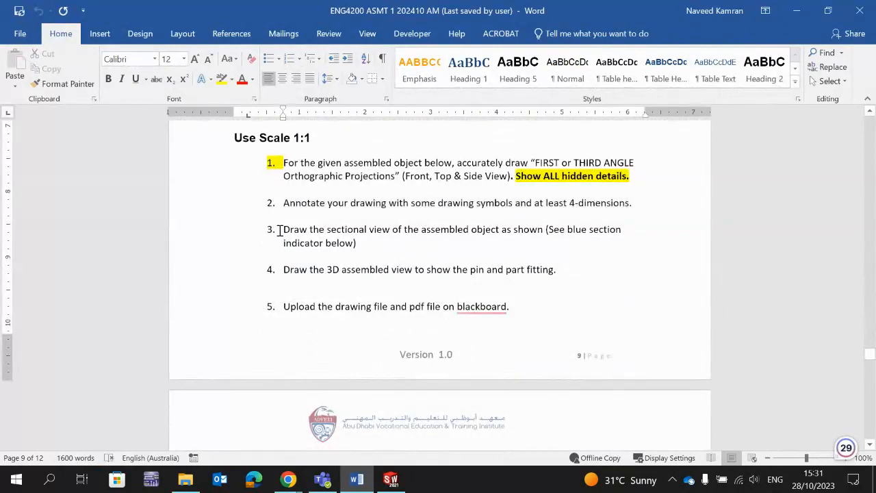
left_click_drag(292, 228, 505, 241)
scroll(473, 280, "down", 10)
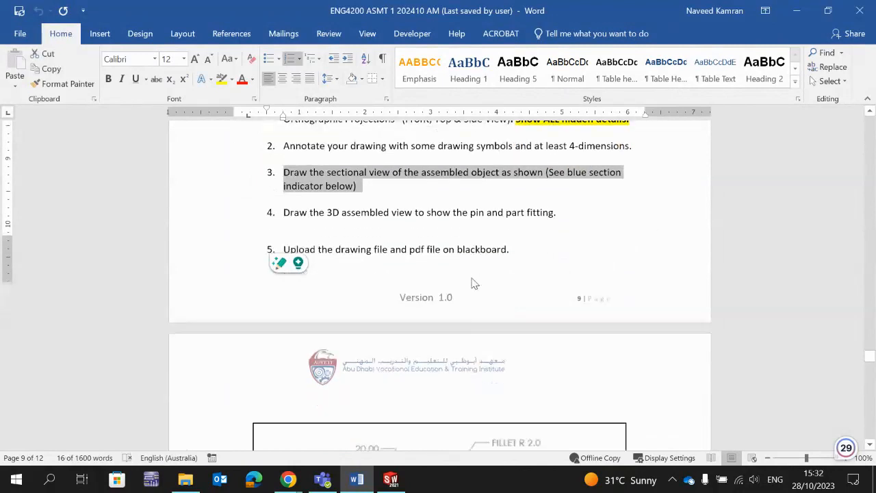
scroll(473, 281, "down", 4)
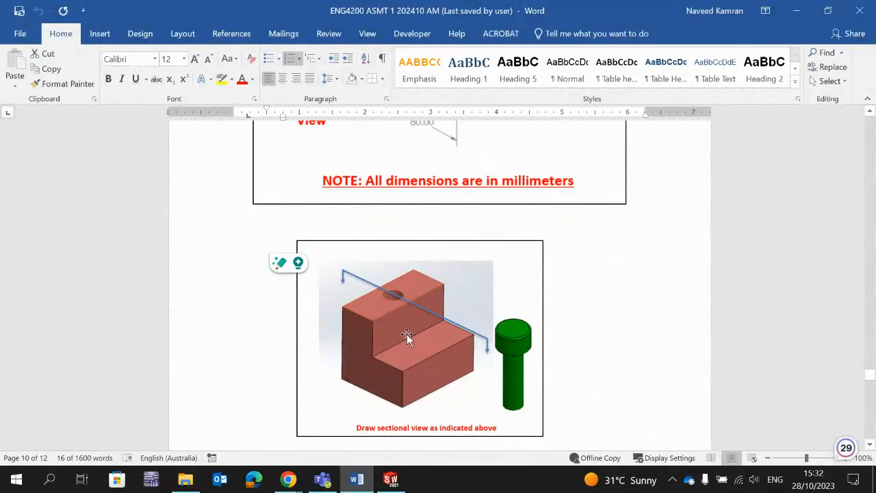
scroll(407, 335, "up", 15)
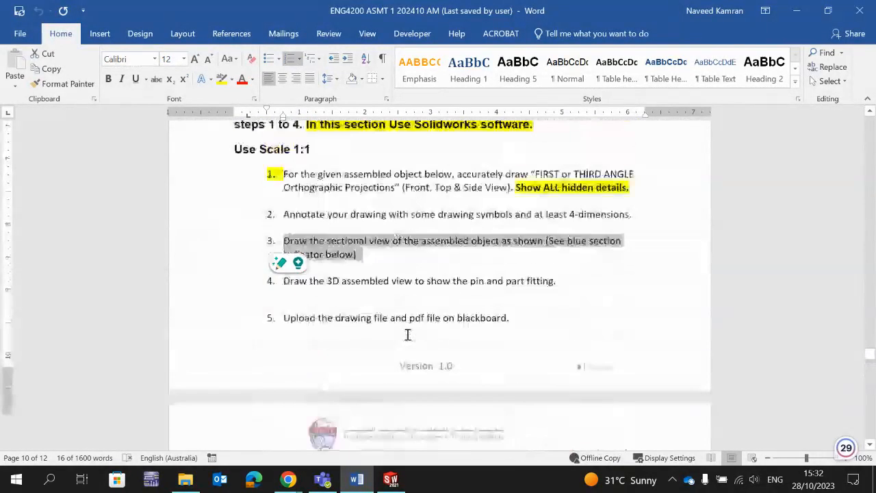
scroll(333, 254, "down", 1)
Step: Read task instruction 4 on the 3D assembled view and compare it with the dimensioned drawing of block and pin
left_click(301, 249)
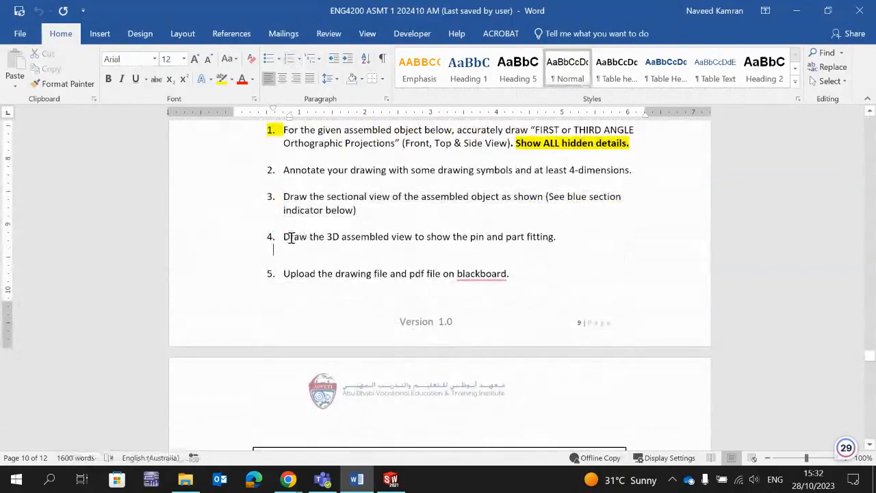
left_click_drag(308, 236, 534, 244)
scroll(435, 301, "down", 5)
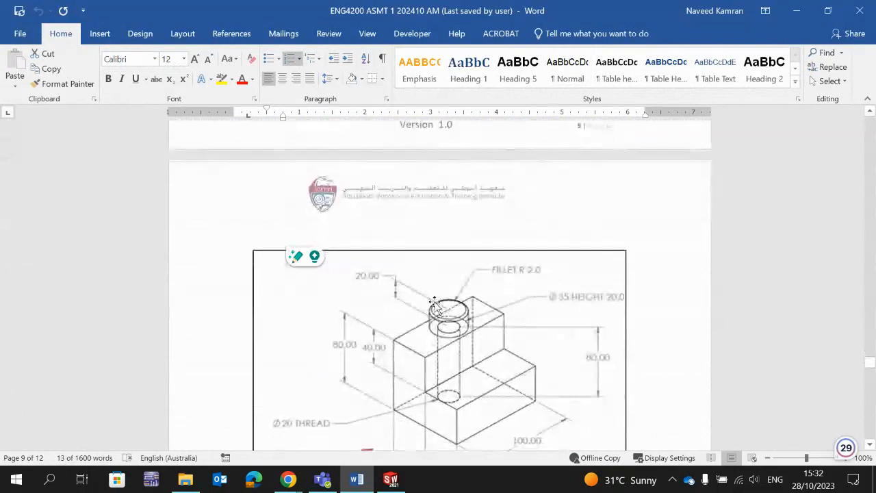
scroll(435, 304, "down", 6)
scroll(441, 226, "up", 3)
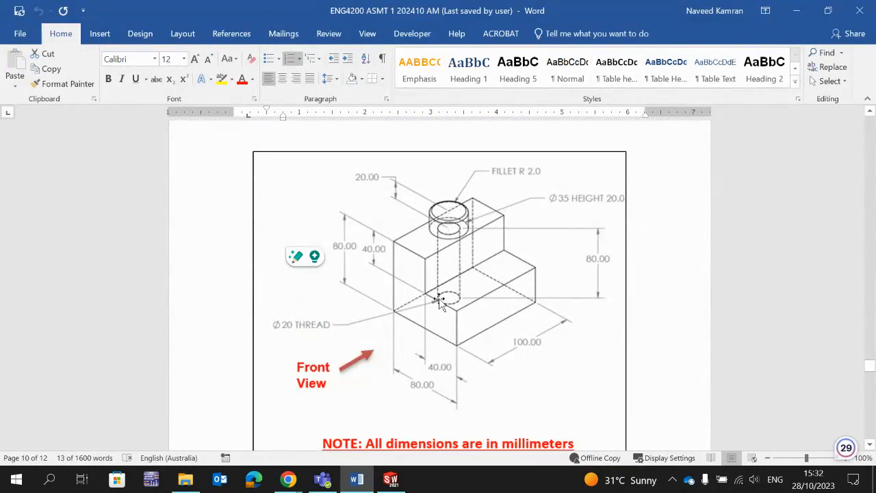
scroll(441, 305, "up", 7)
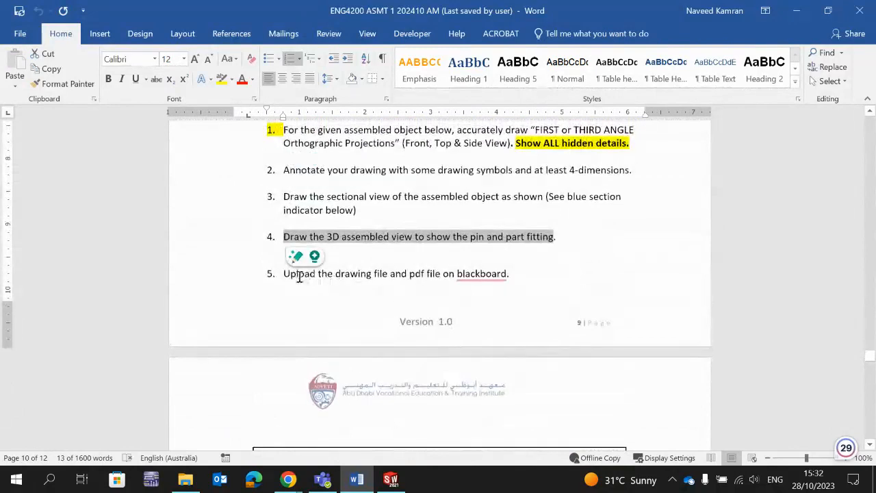
Step: Read task instruction 5 on uploading the files and return to the dimensioned drawing of the block
left_click_drag(285, 276, 507, 274)
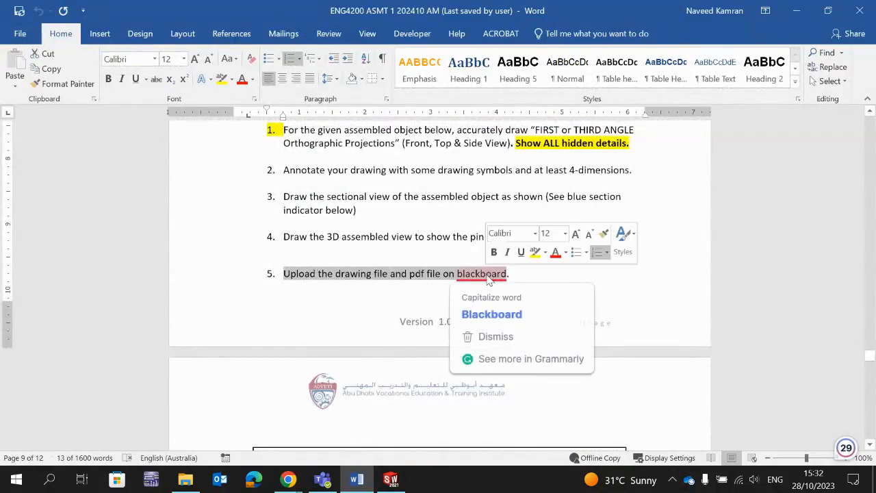
scroll(407, 319, "down", 1)
scroll(406, 319, "down", 8)
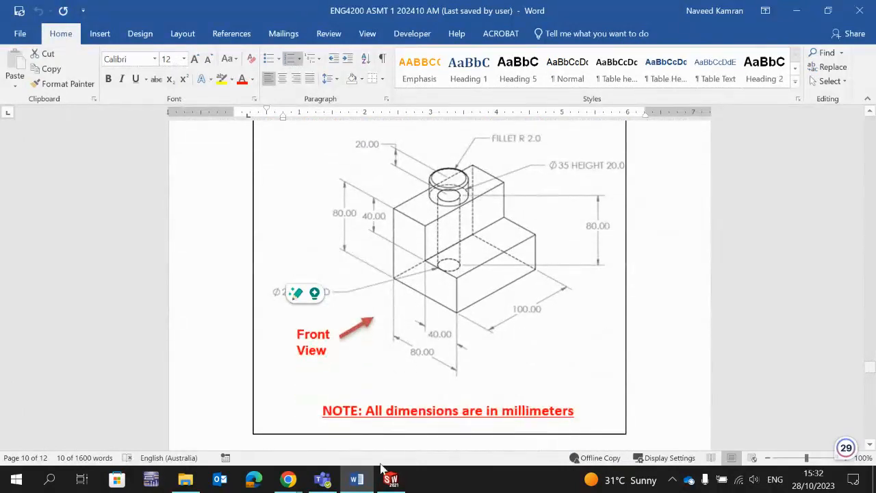
Step: Switch to SOLIDWORKS and create a new part document
mouse_move(288, 479)
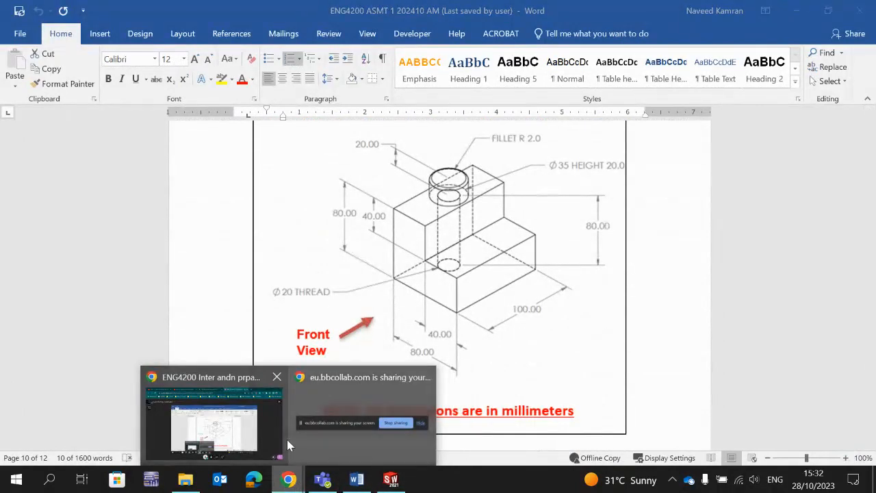
left_click(213, 428)
left_click(391, 480)
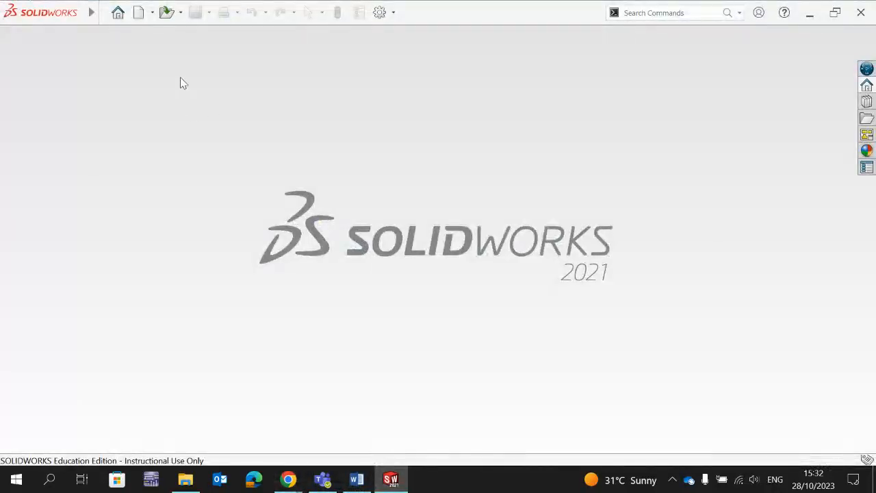
left_click(152, 14)
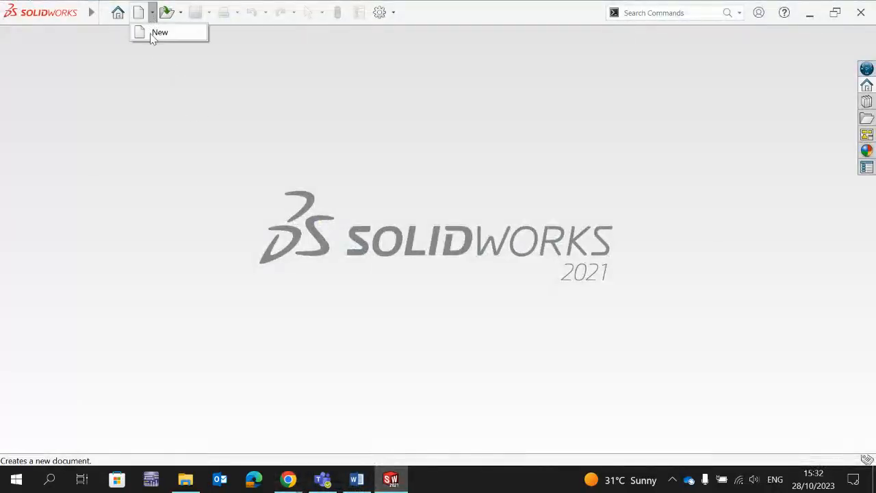
left_click(155, 35)
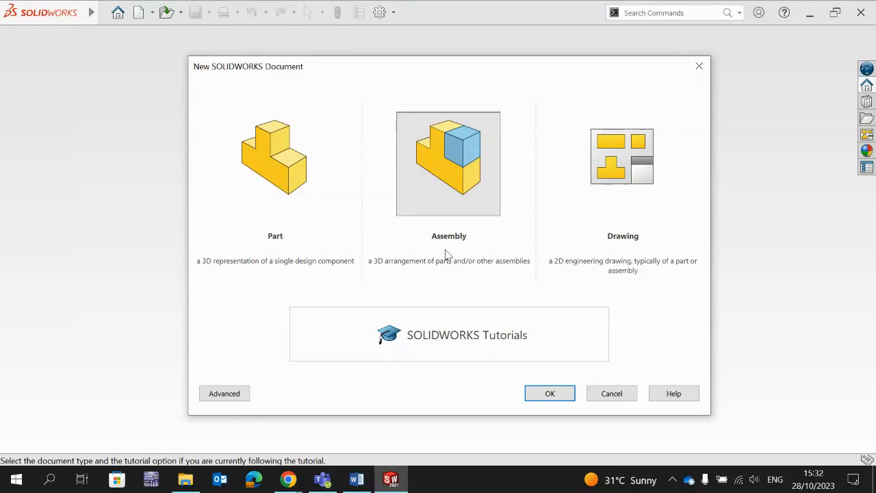
left_click(284, 170)
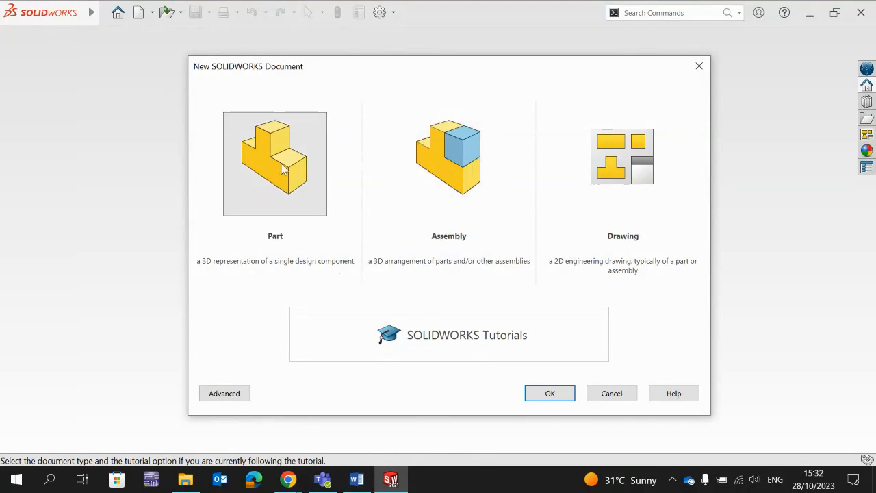
left_click(552, 396)
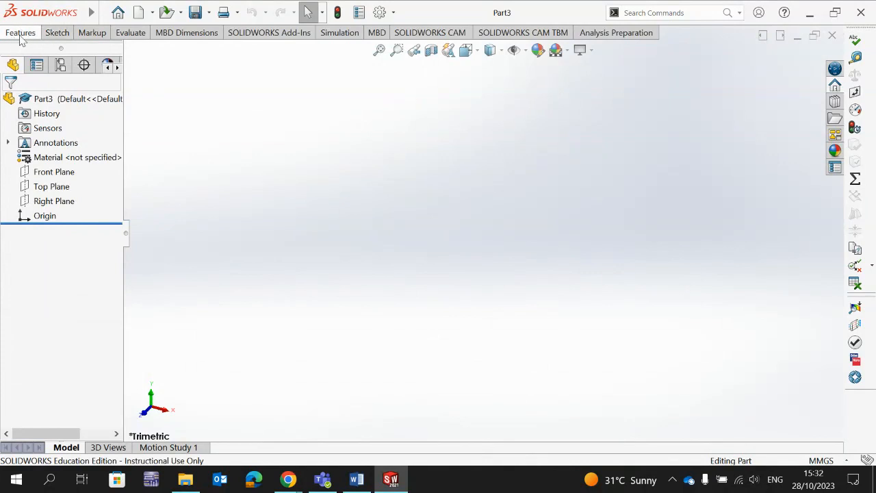
Step: Start a new sketch on the Front Plane
left_click(57, 35)
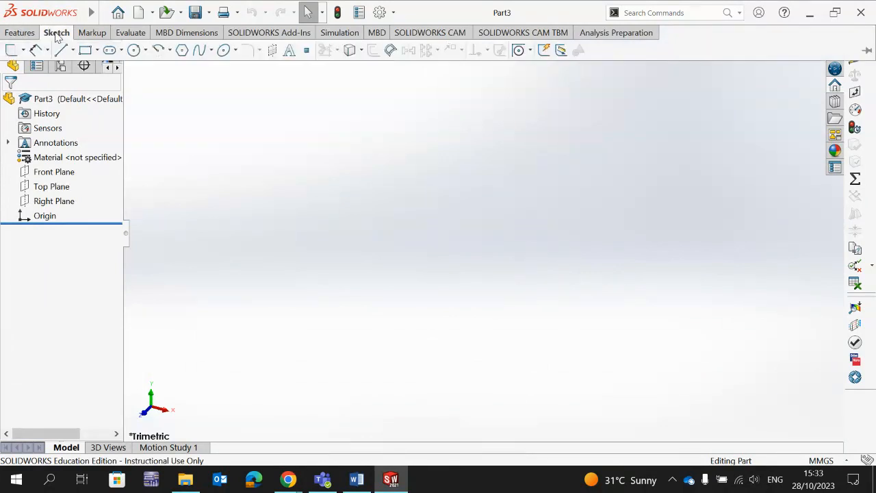
left_click(11, 52)
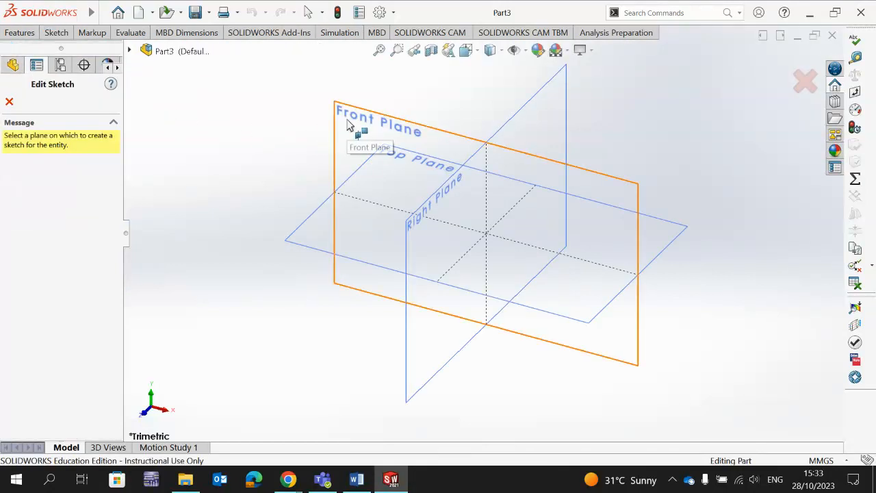
left_click(348, 124)
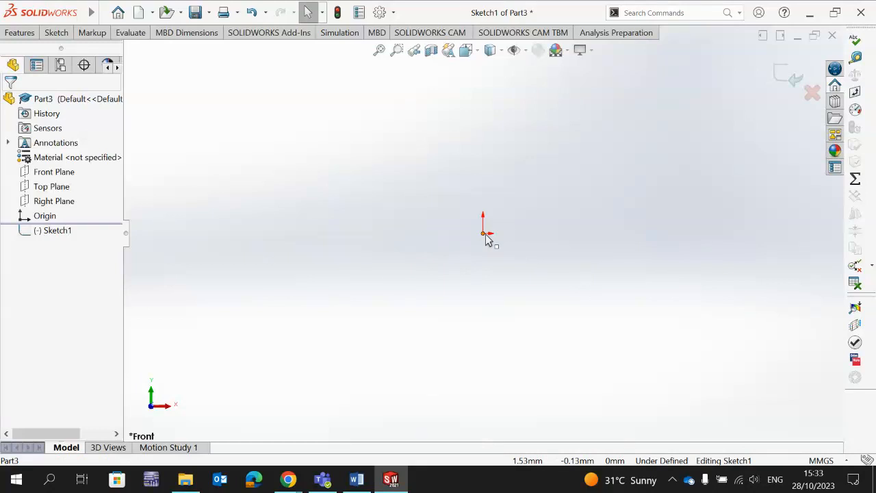
Step: Sketch a closed L-shaped line profile from the origin, about 81 mm wide and 62 mm high, with the step at mid-width about 31 mm up
left_click(57, 33)
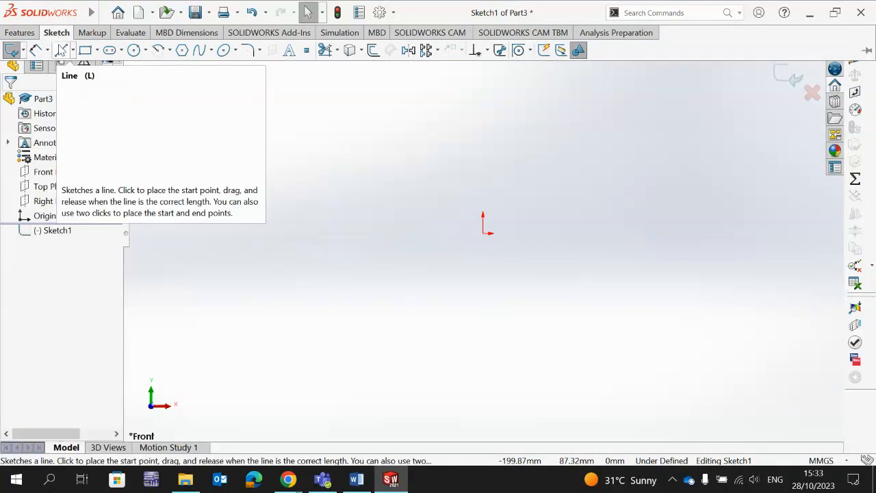
left_click(60, 53)
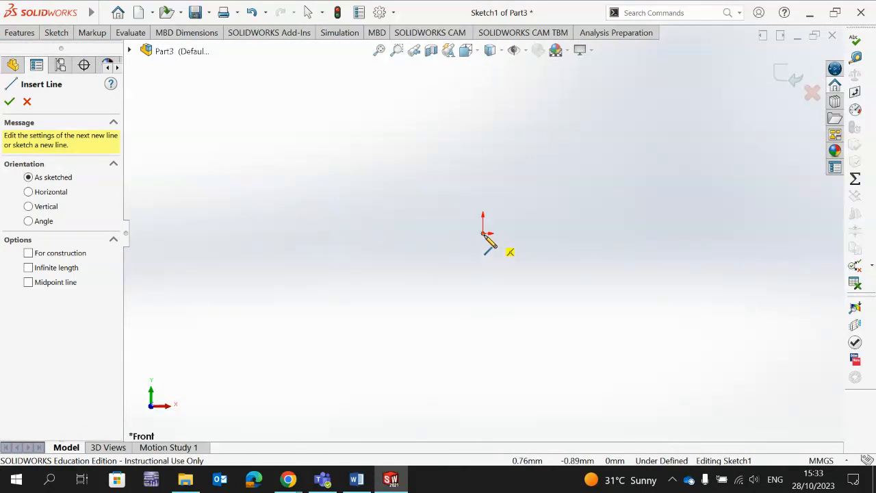
left_click(484, 234)
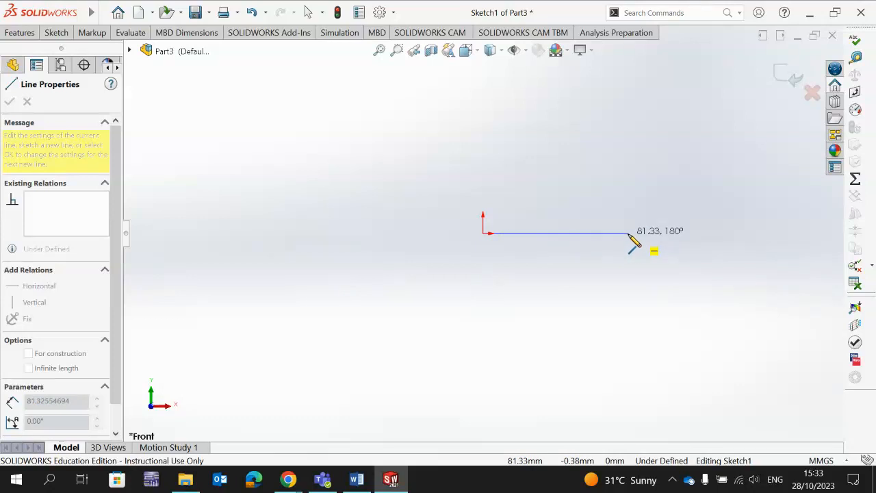
left_click(628, 233)
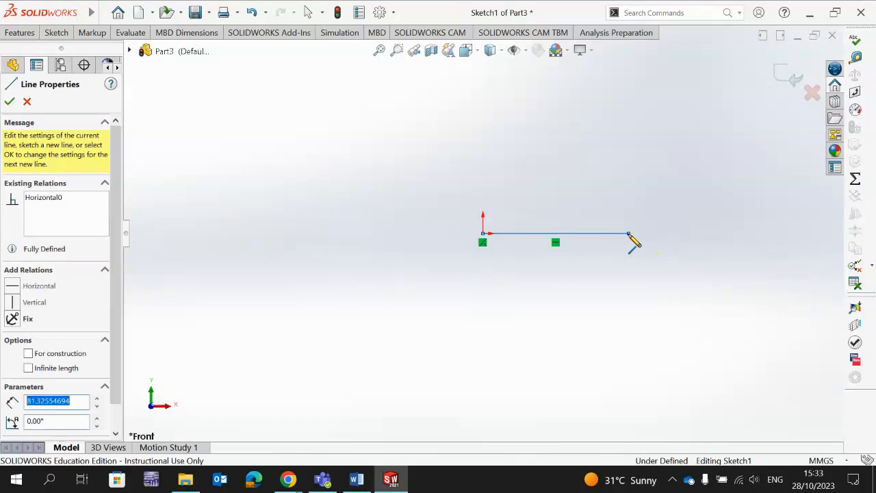
left_click(629, 179)
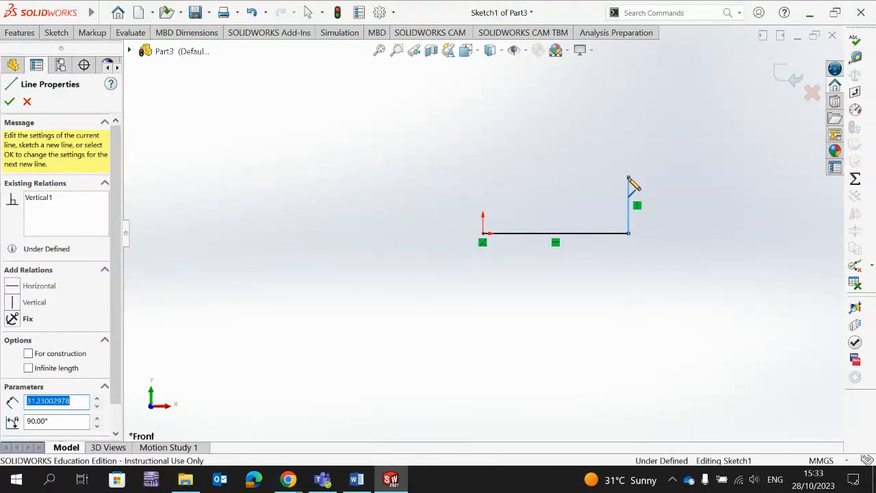
left_click(630, 178)
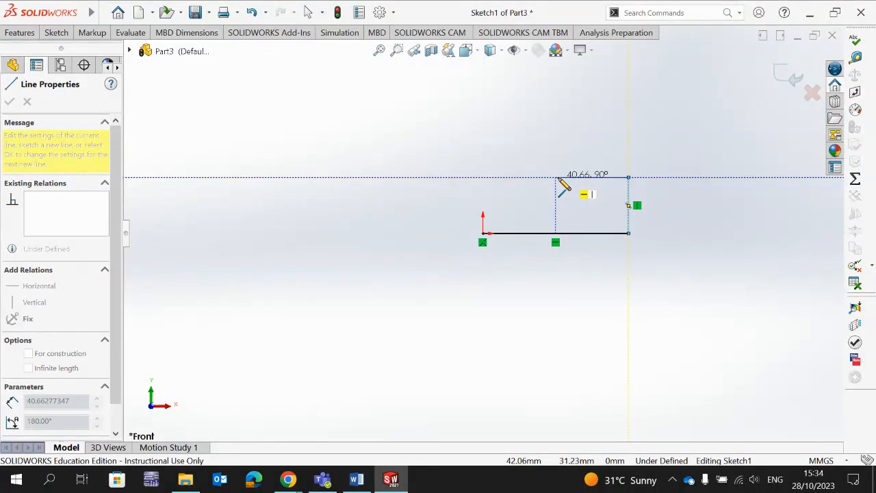
left_click(556, 178)
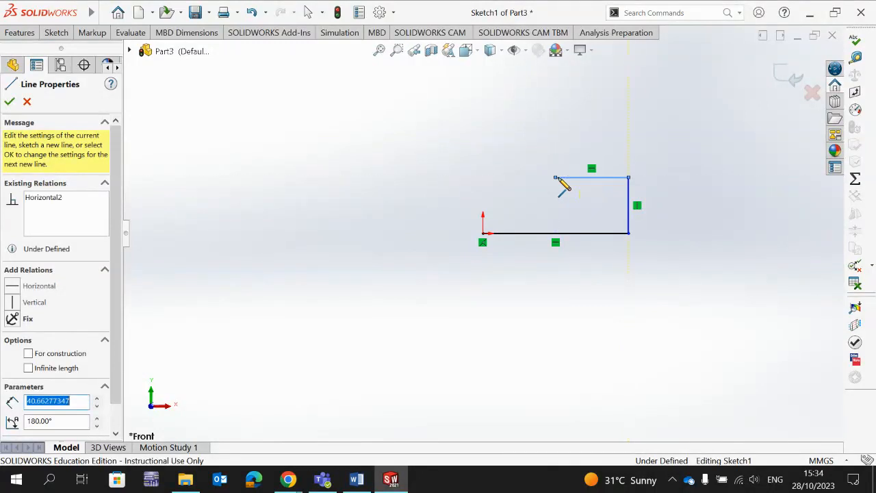
left_click(556, 122)
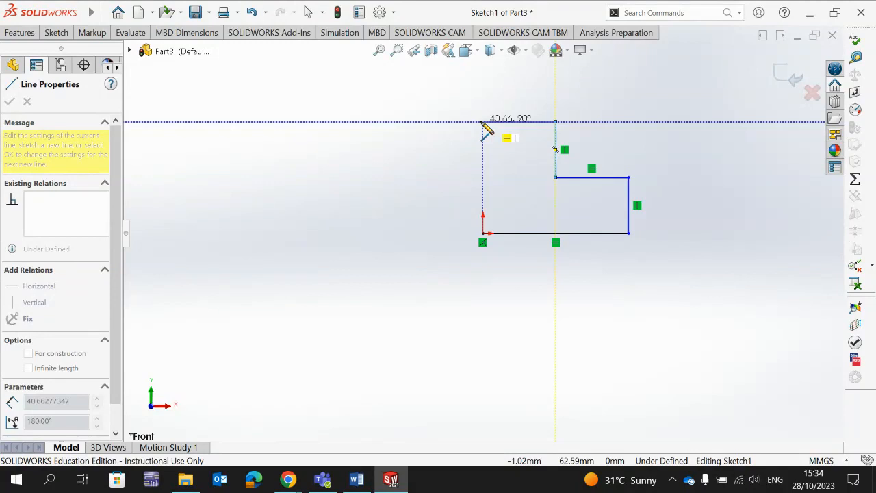
left_click(483, 122)
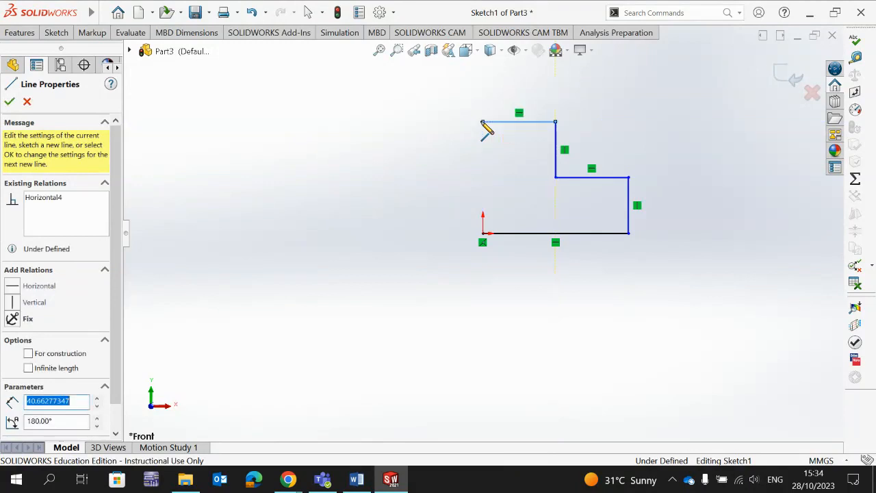
left_click(484, 234)
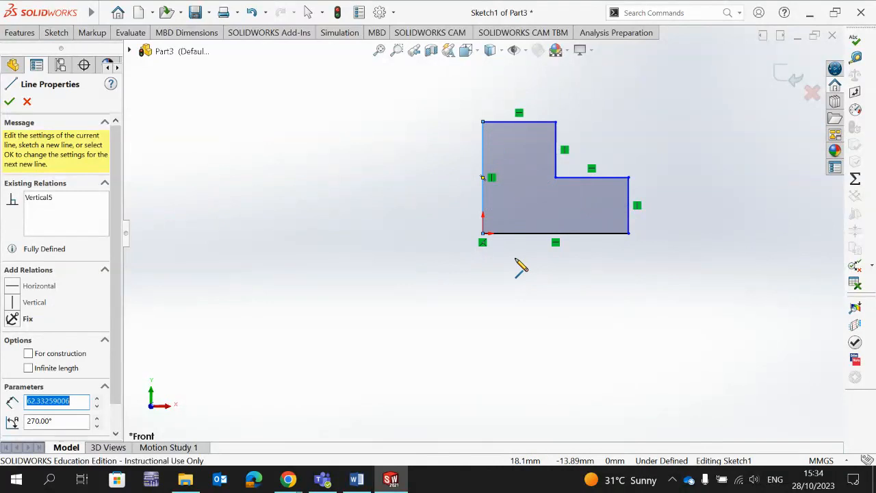
Step: Check the block's dimensions in the assignment drawing, then dimension the profile's bottom edge to 80 mm in SOLIDWORKS
left_click(357, 479)
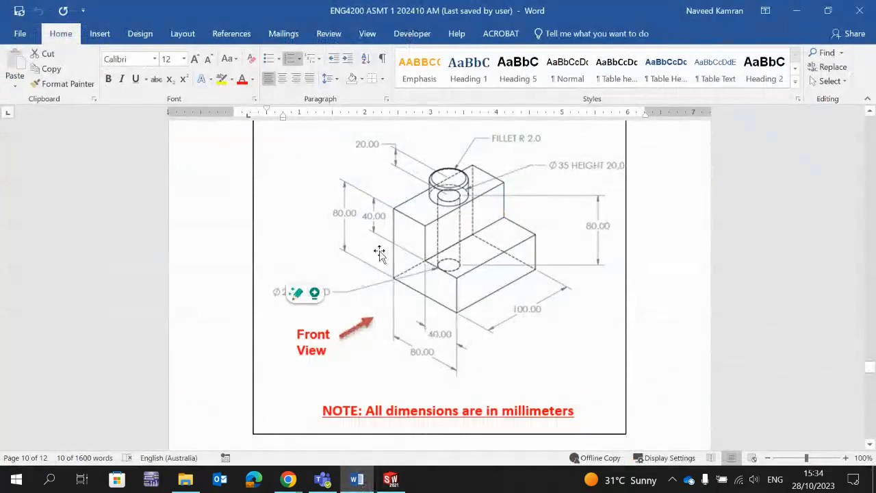
left_click(391, 482)
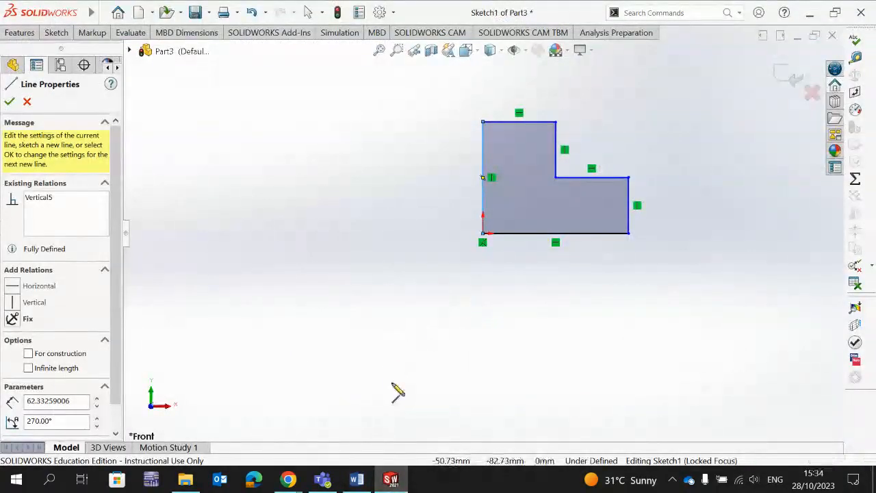
left_click(56, 33)
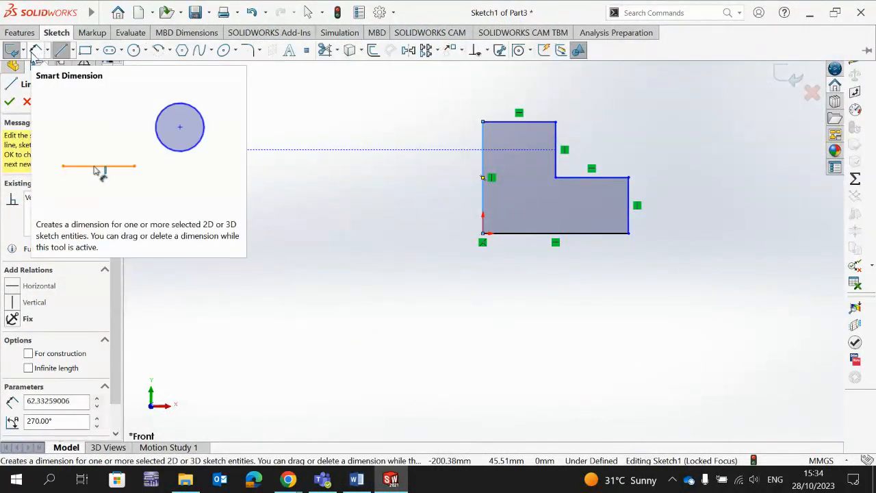
left_click(32, 53)
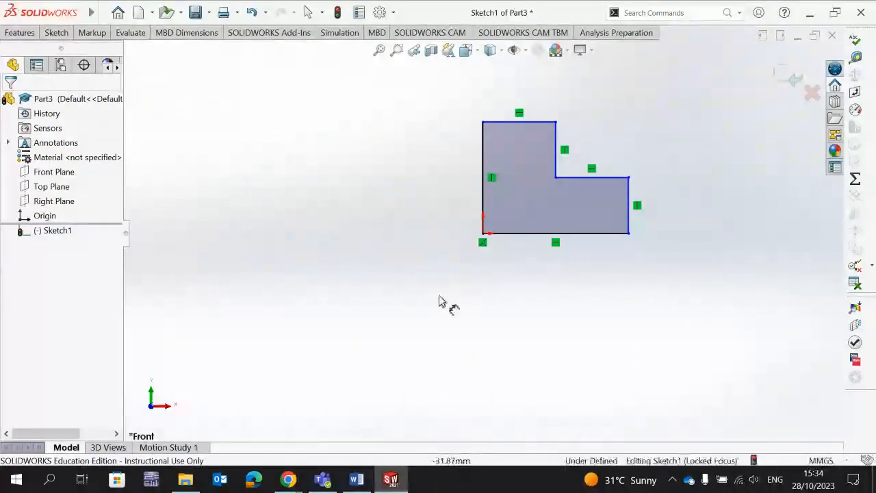
left_click(538, 237)
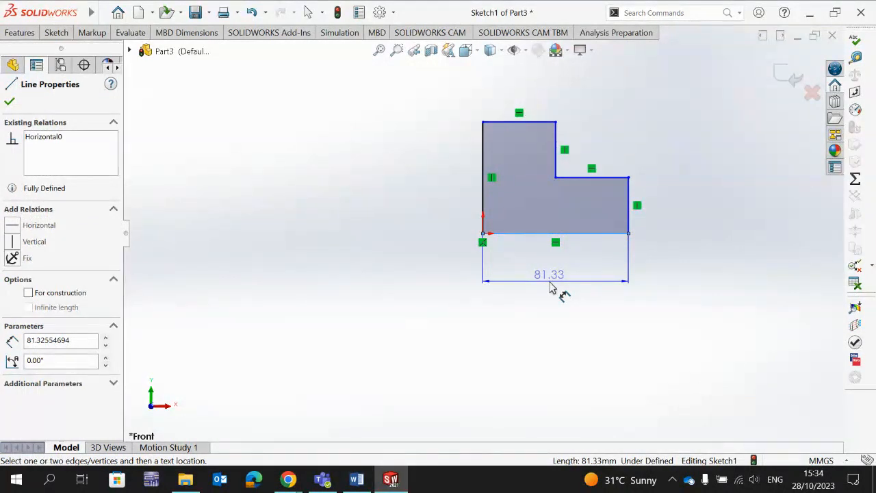
left_click(552, 288)
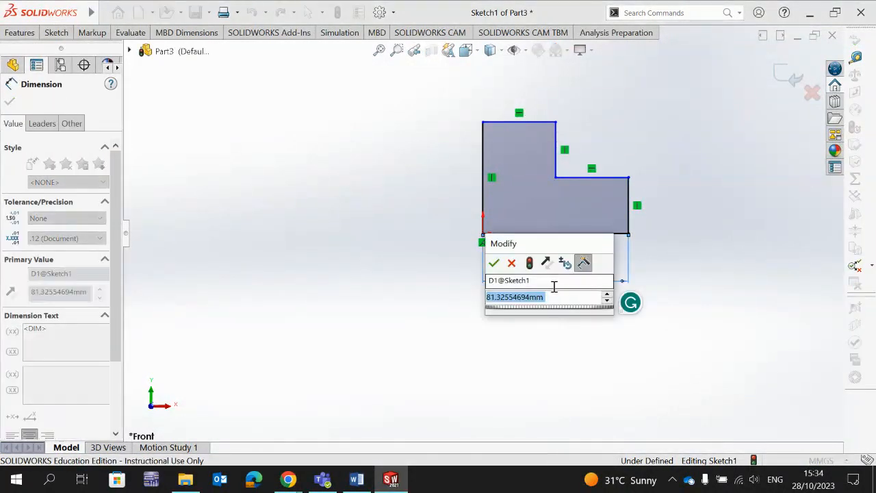
type("80")
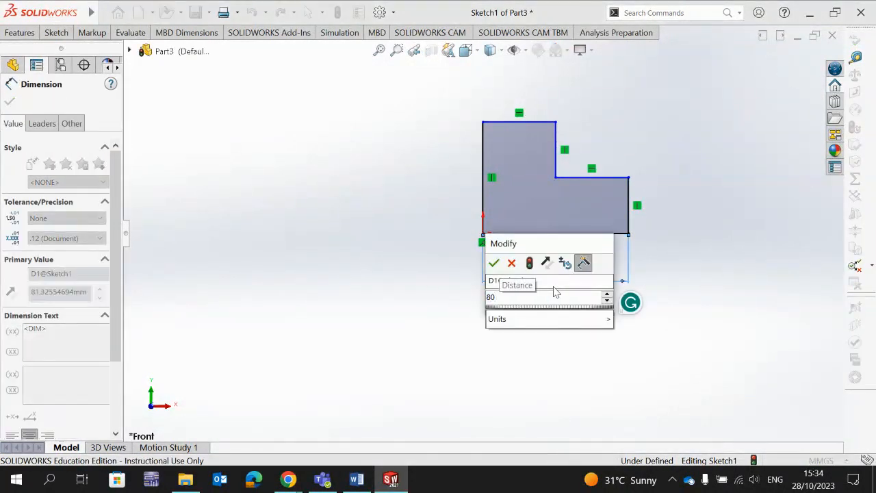
left_click(495, 264)
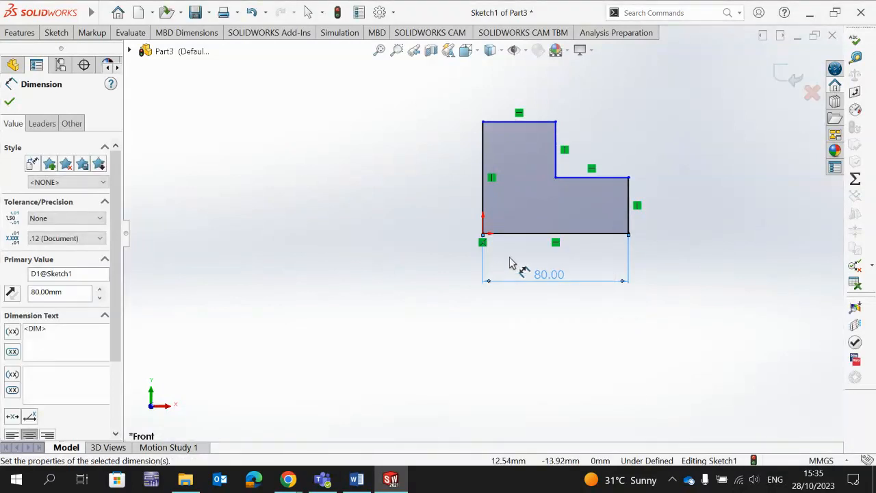
Step: Dimension the short vertical edge at the right end of the profile's lower step to 40 mm
left_click(631, 204)
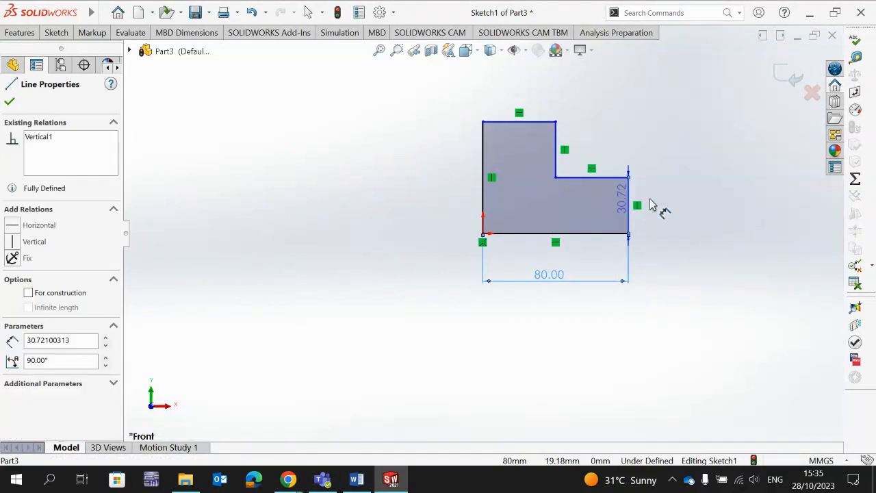
left_click(692, 207)
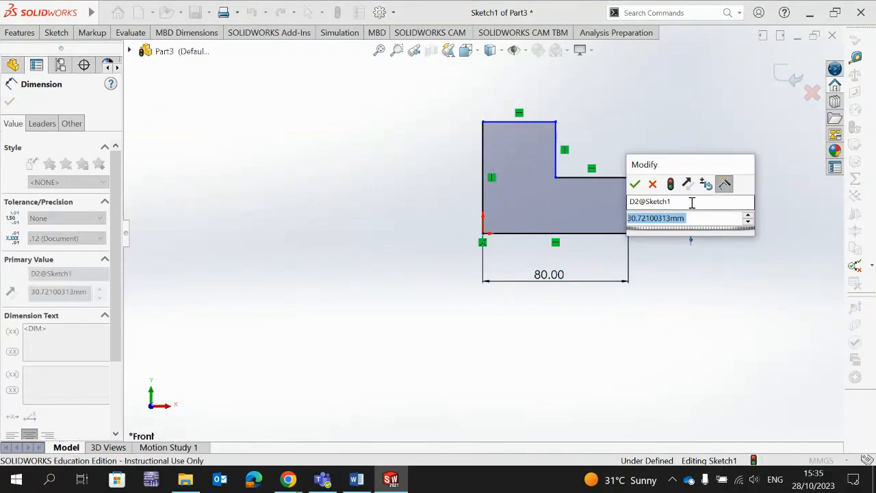
type("40")
key("Return")
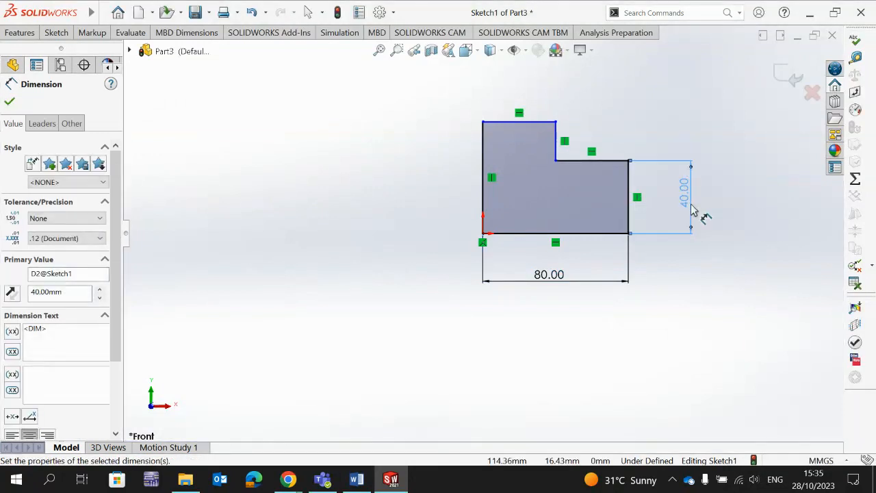
Step: Dimension the full-height vertical edge at the origin side of the profile to 80 mm
left_click(484, 174)
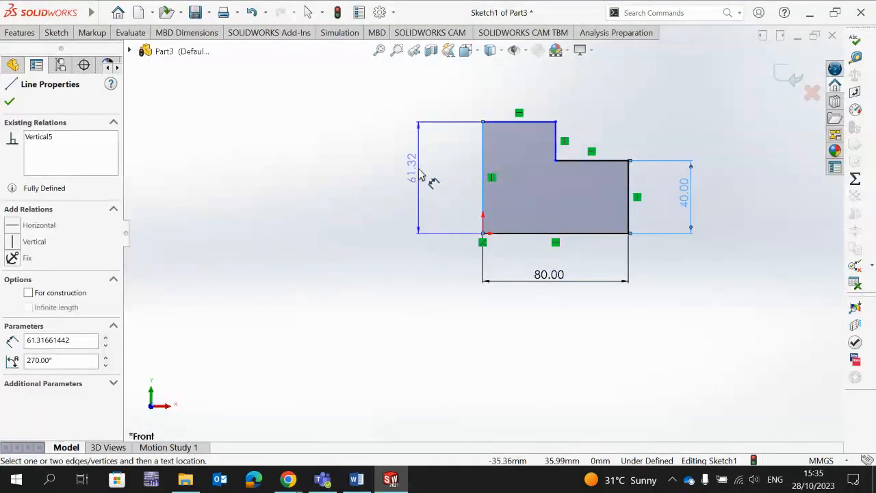
left_click(426, 190)
type("80")
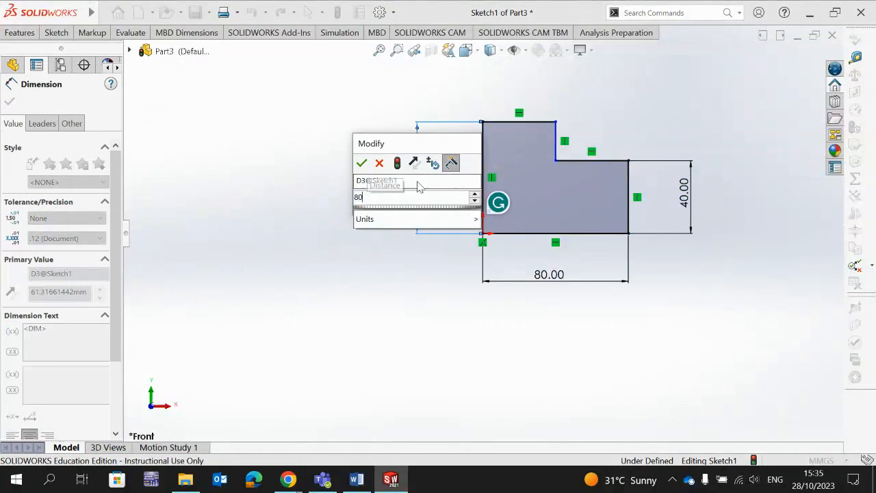
key("Return")
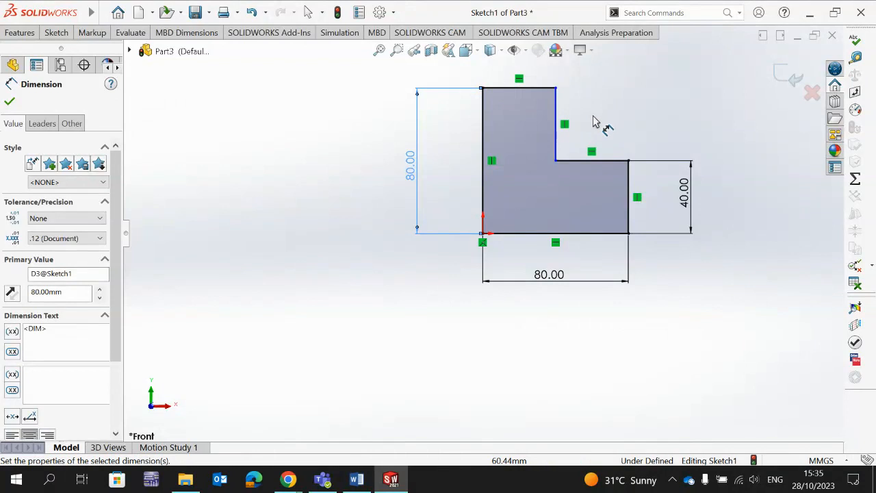
left_click(520, 88)
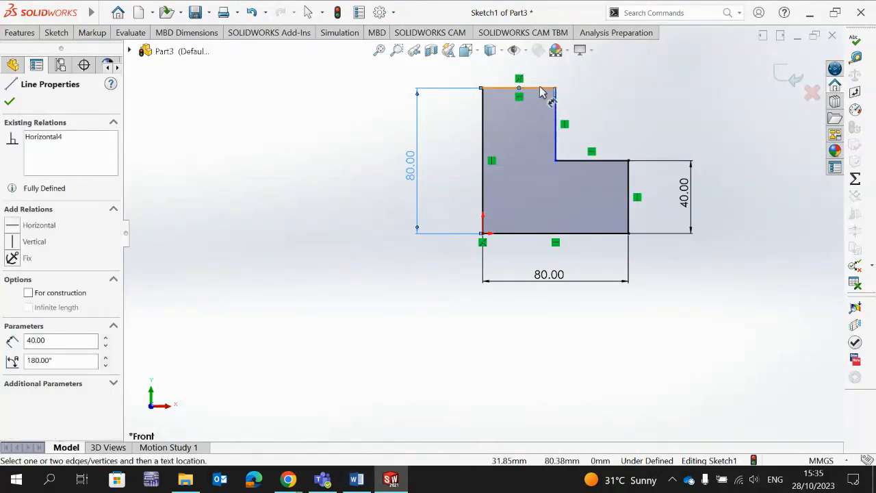
left_click(540, 88)
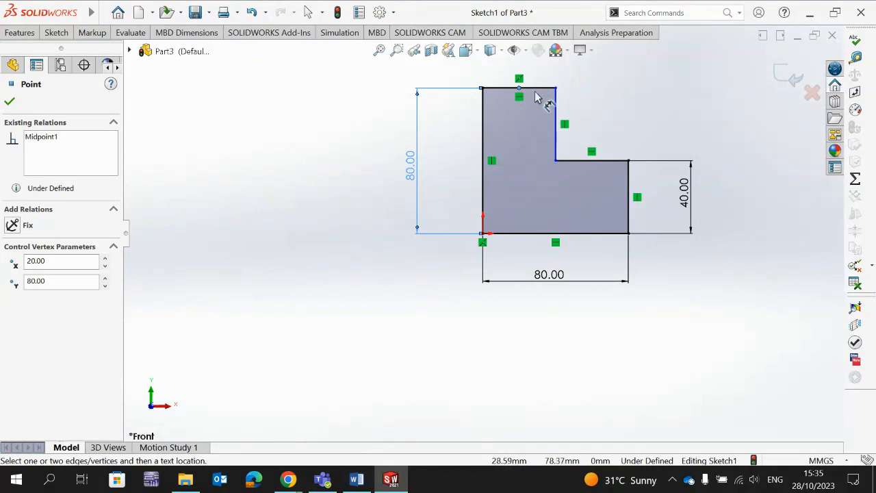
scroll(528, 113, "down", 5)
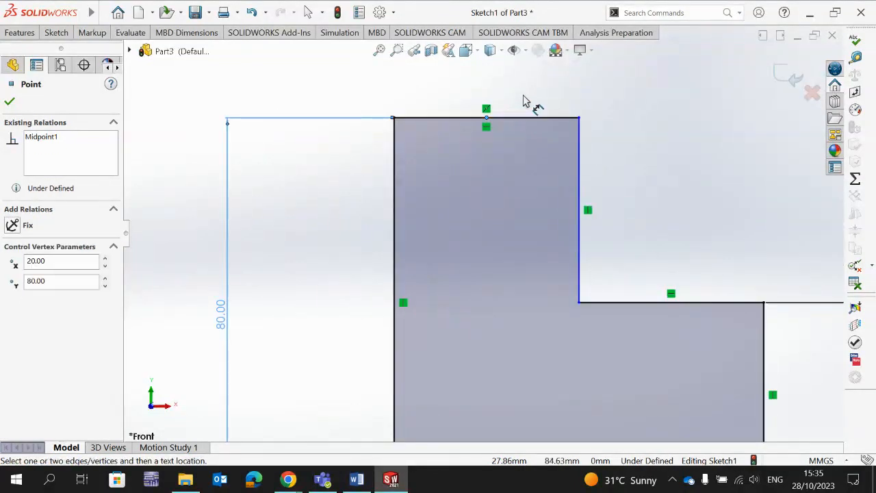
left_click(52, 34)
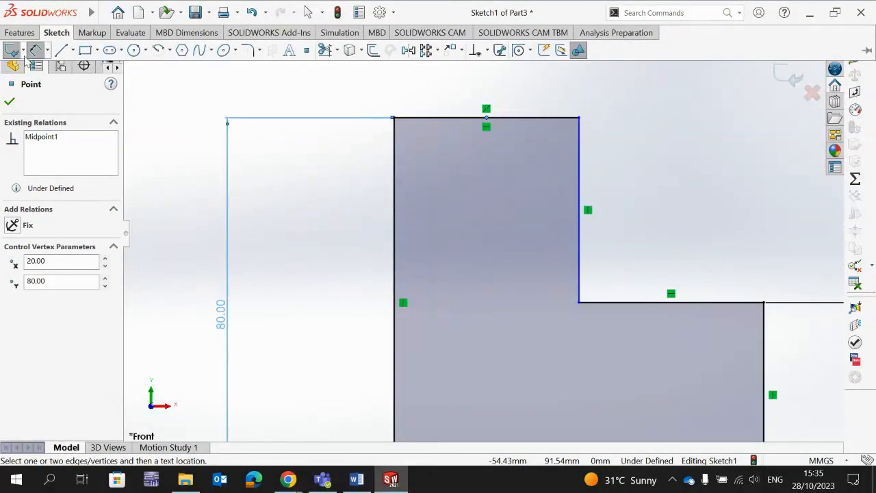
key("Escape")
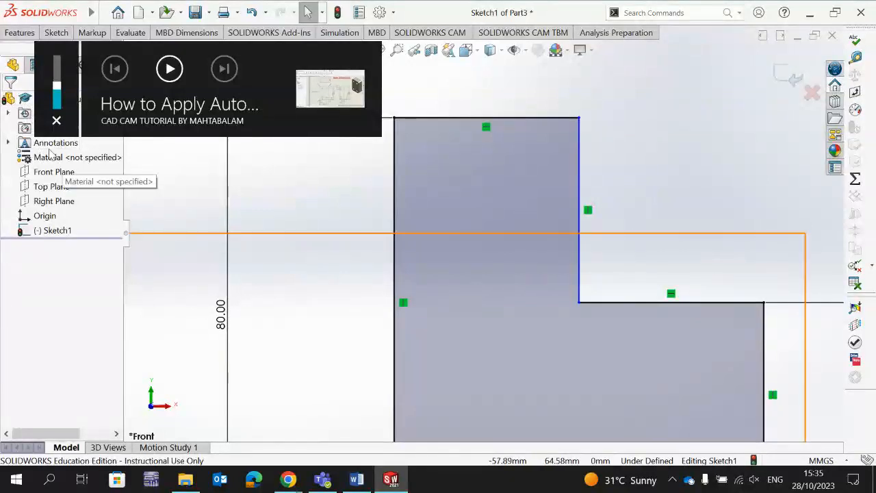
Step: Add a 40 mm Smart Dimension to the top edge of the L-shaped profile
left_click(56, 32)
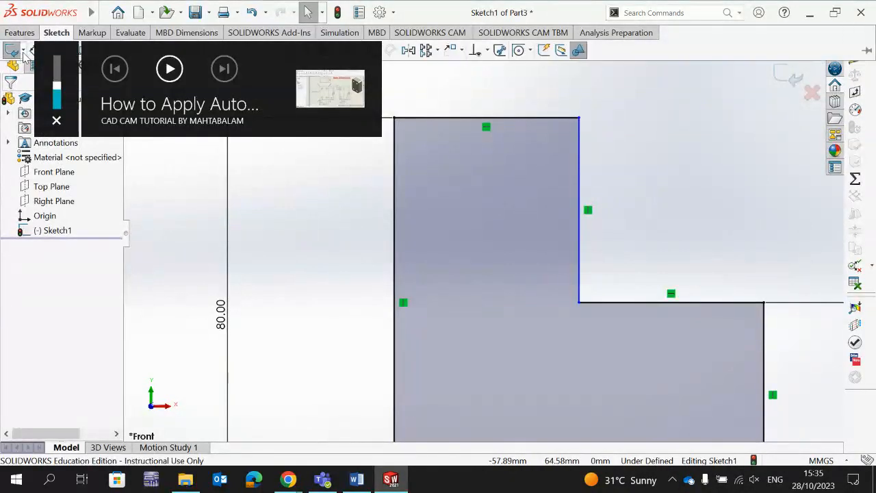
left_click(517, 122)
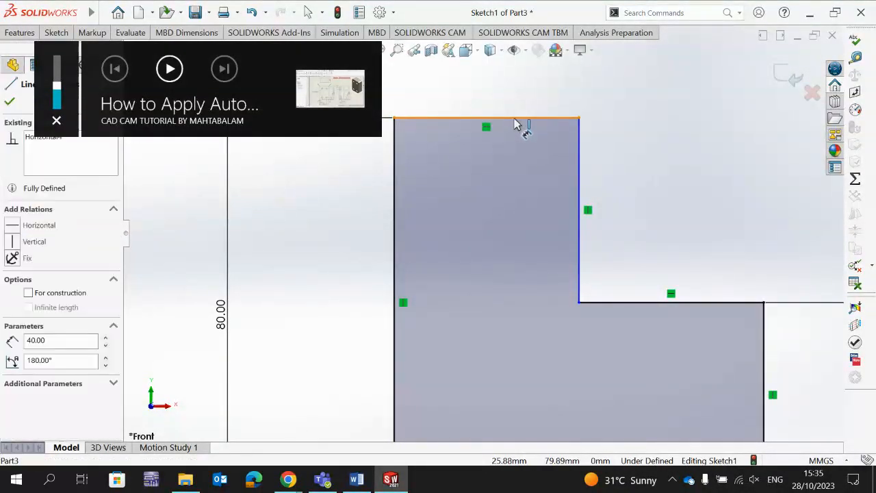
left_click(517, 122)
left_click(487, 87)
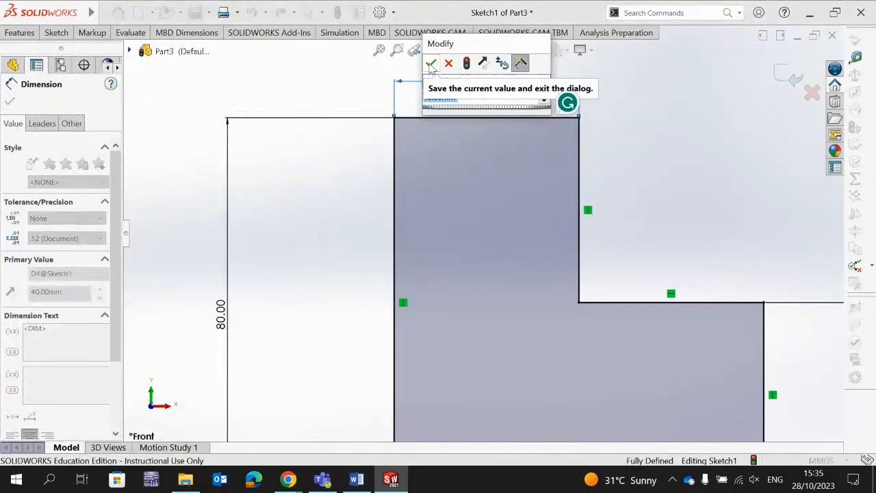
left_click(431, 62)
scroll(716, 280, "up", 2)
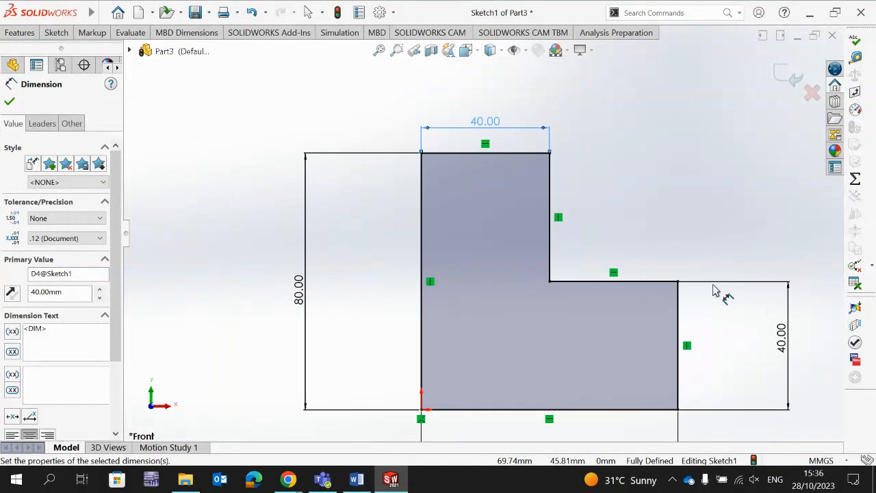
scroll(730, 364, "up", 1)
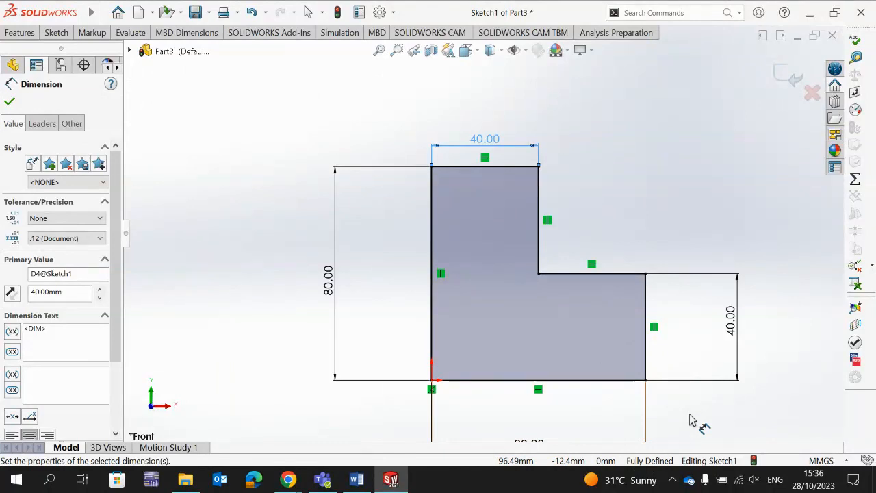
key("f")
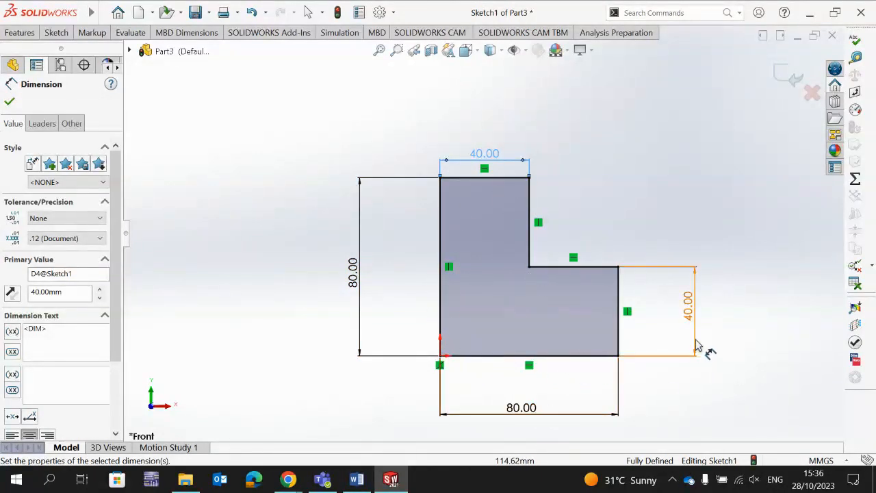
Step: Close the dimension settings, check the block's depth in the Word assignment drawing, and return to the SOLIDWORKS sketch
left_click(621, 166)
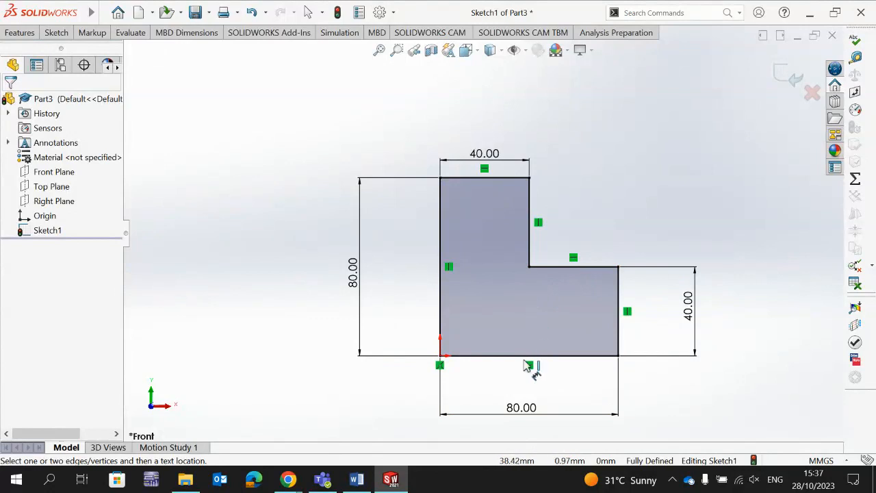
left_click(354, 481)
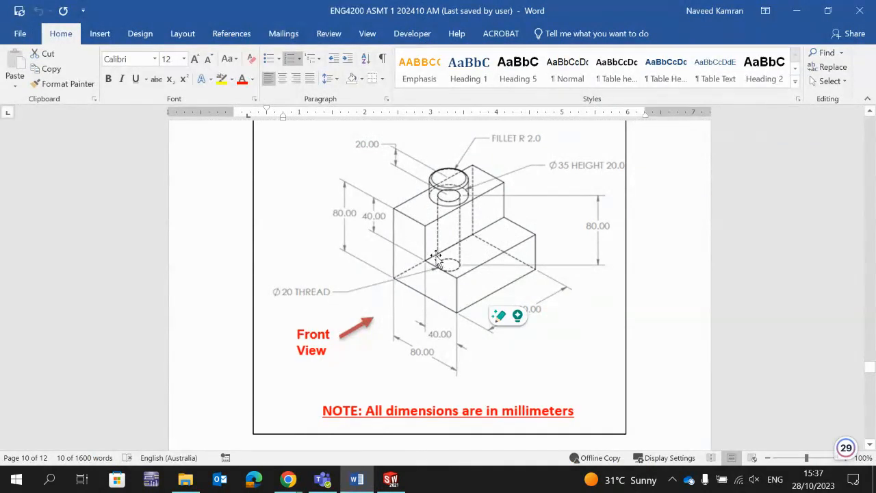
left_click(390, 479)
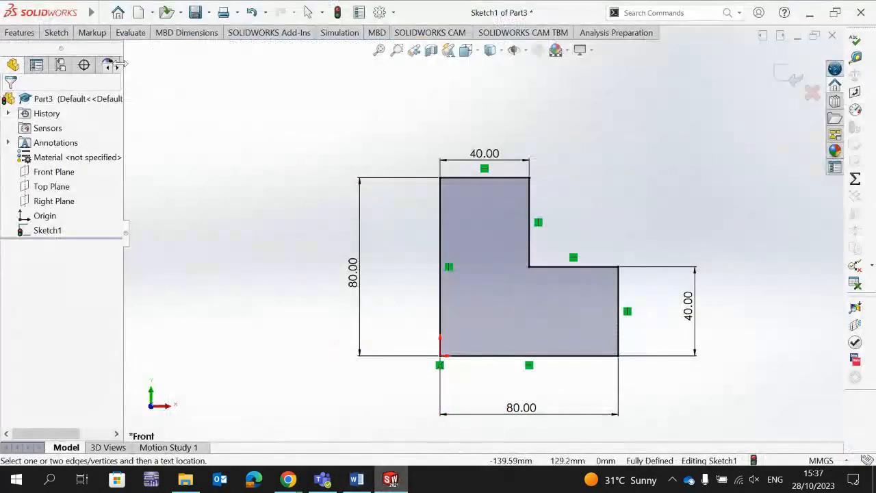
Step: Extrude the L-shaped profile as a blind boss 100 mm deep, towards the front of the sketch plane
left_click(20, 33)
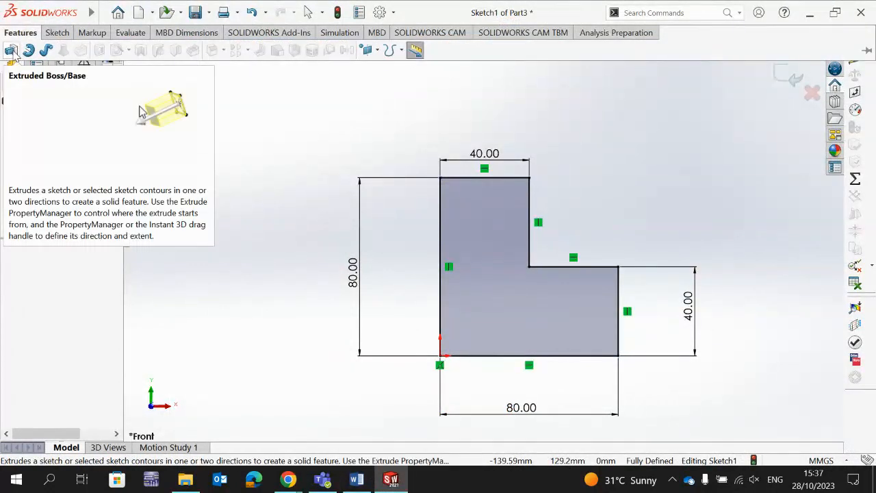
left_click(11, 51)
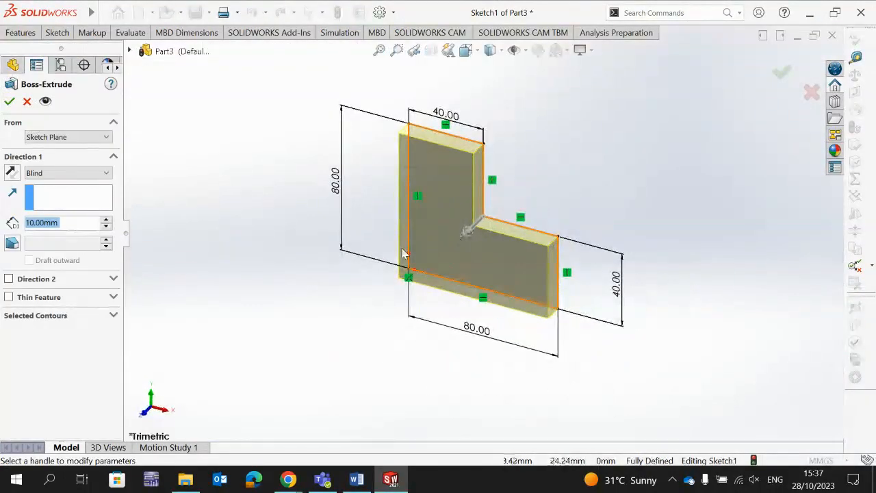
left_click(468, 230)
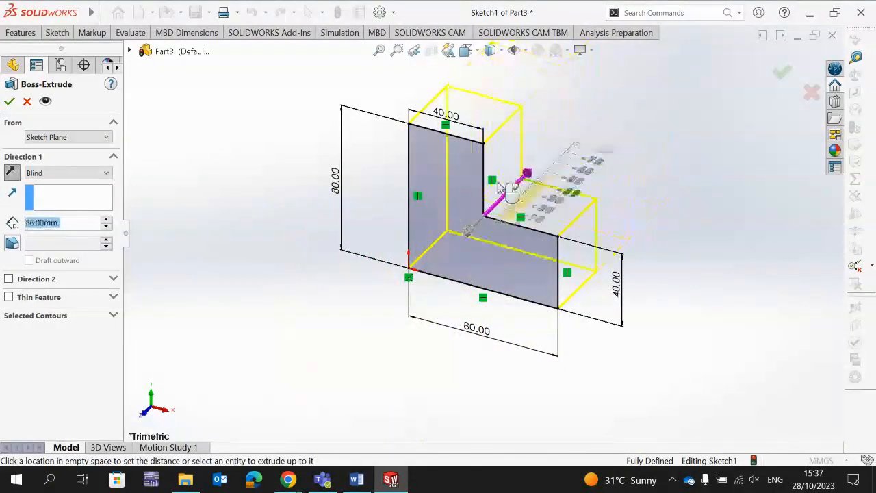
left_click(361, 301)
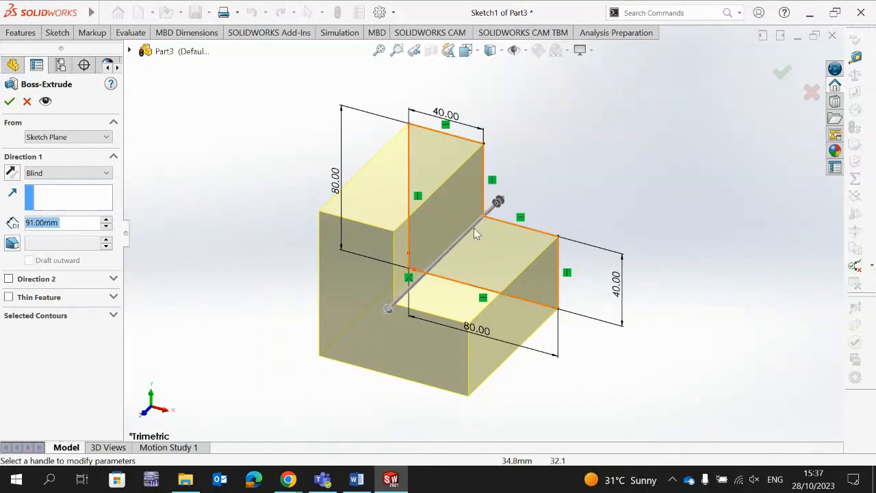
right_click(32, 223)
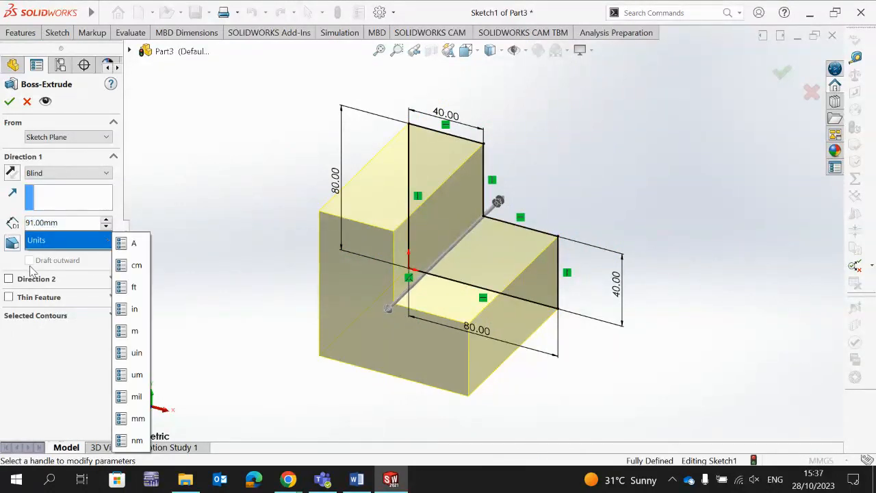
key("BackSpace")
key("BackSpace")
type("100")
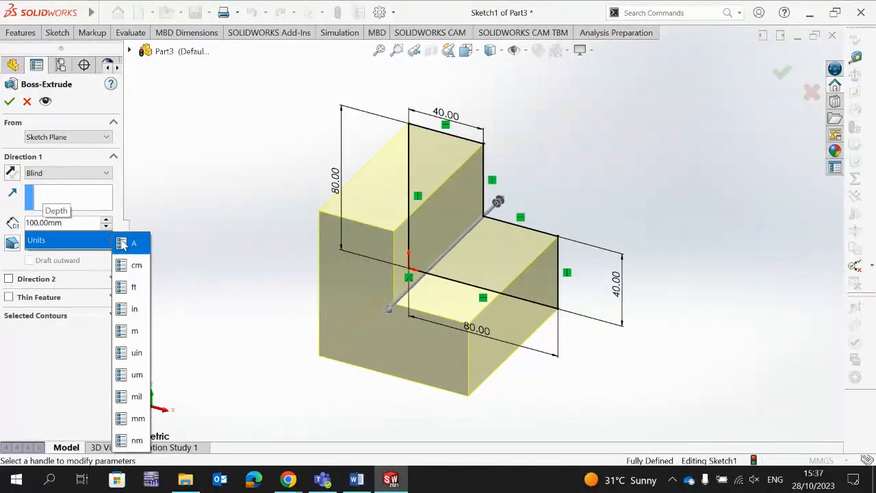
left_click(9, 102)
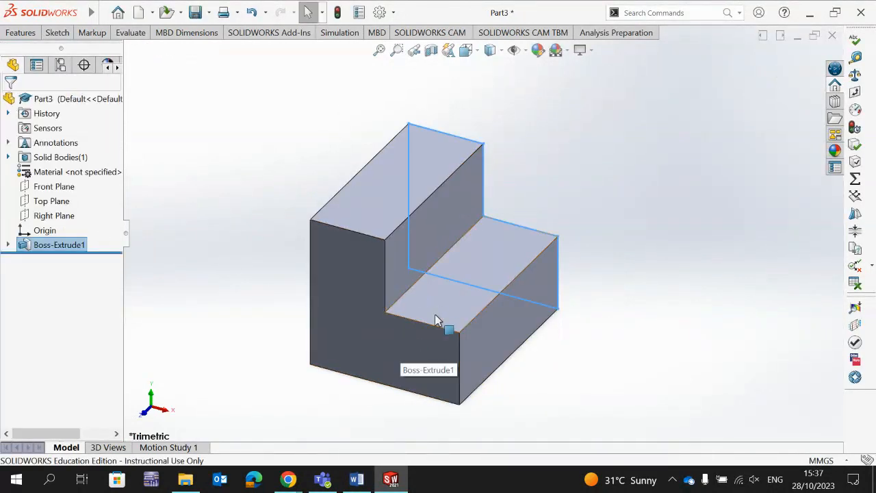
Step: Check the hole's diameter and position in the Word assignment drawing and block illustration, then return to the SOLIDWORKS part
left_click(357, 479)
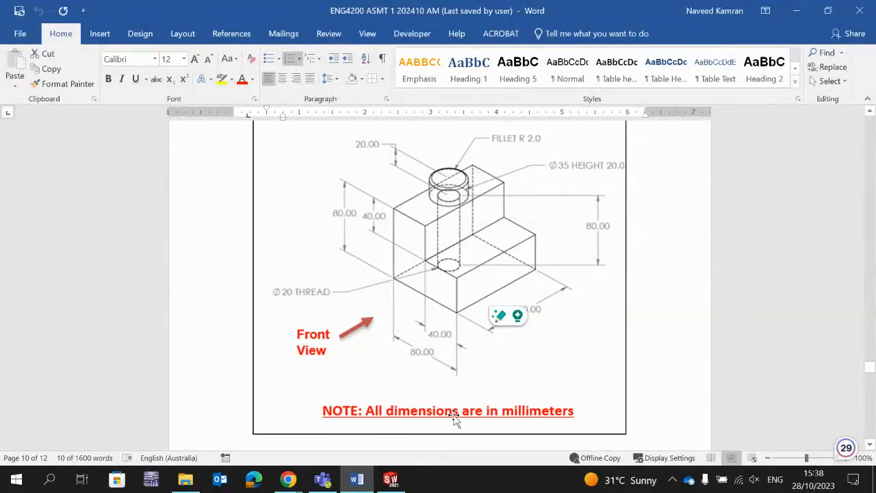
scroll(459, 385, "down", 6)
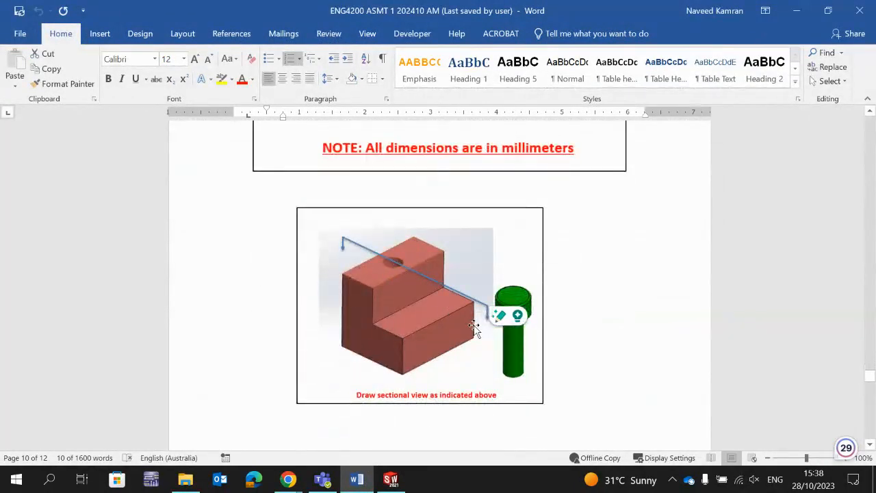
scroll(474, 329, "up", 7)
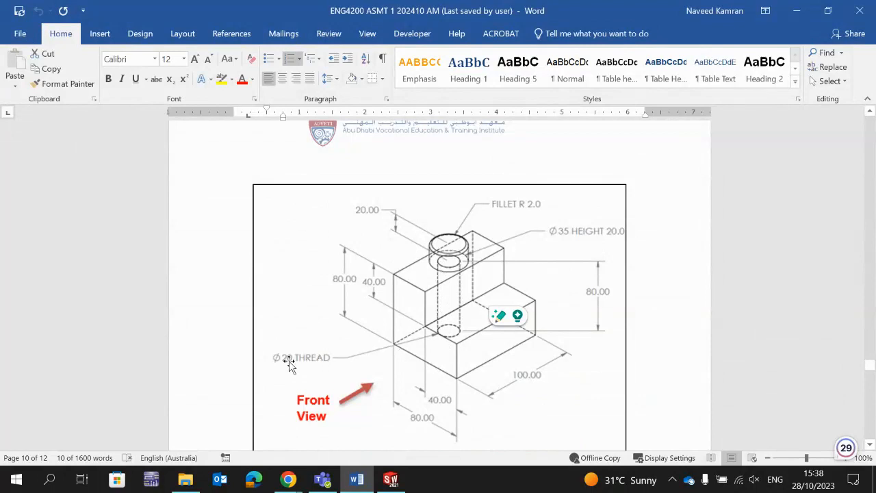
left_click(390, 479)
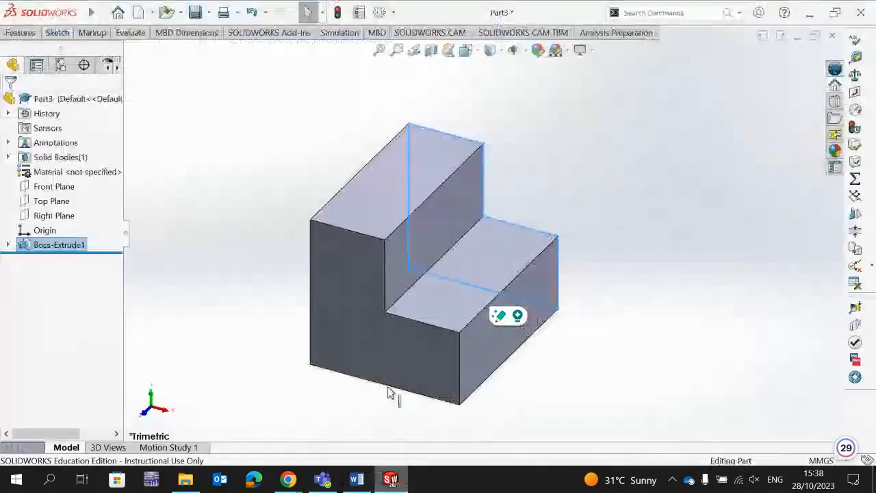
Step: Sketch a circle of about 12 mm radius on the block's upper step face, centred on the face at X 20, Y -50
left_click(375, 196)
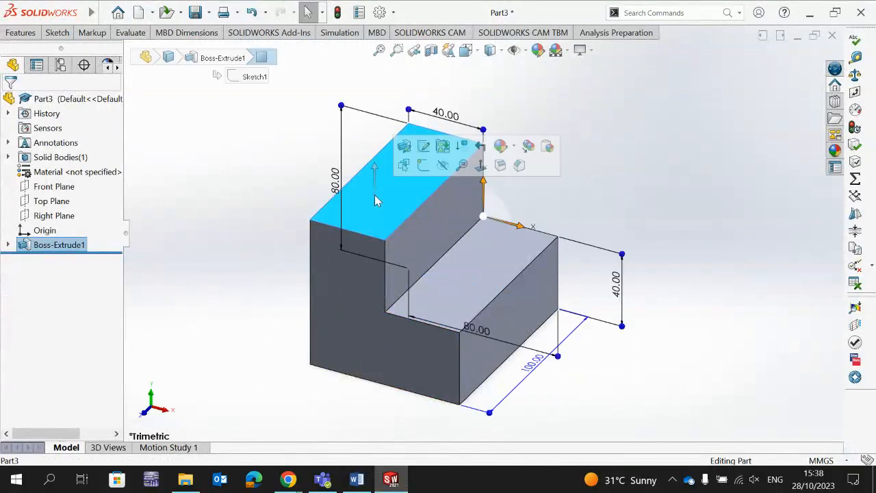
left_click(423, 165)
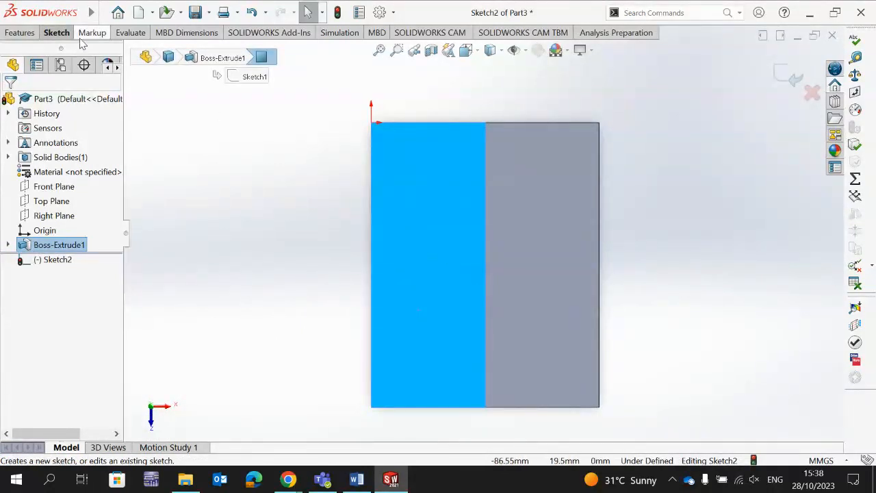
left_click(55, 35)
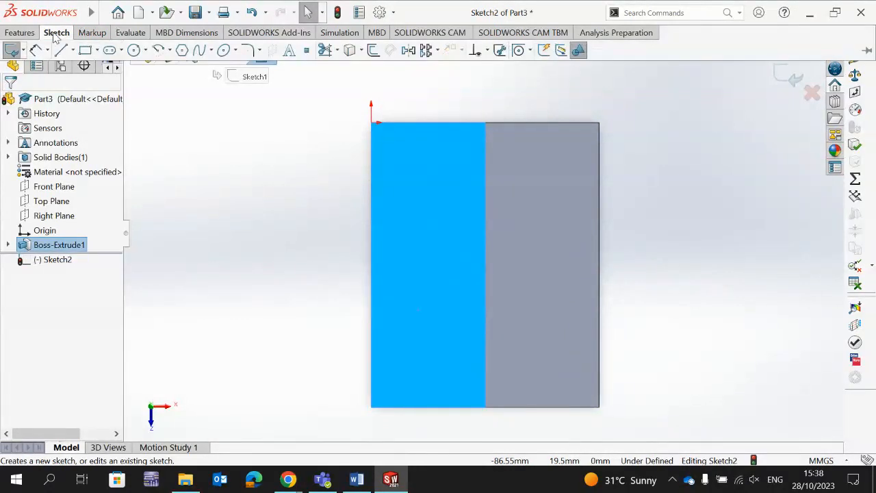
left_click(134, 50)
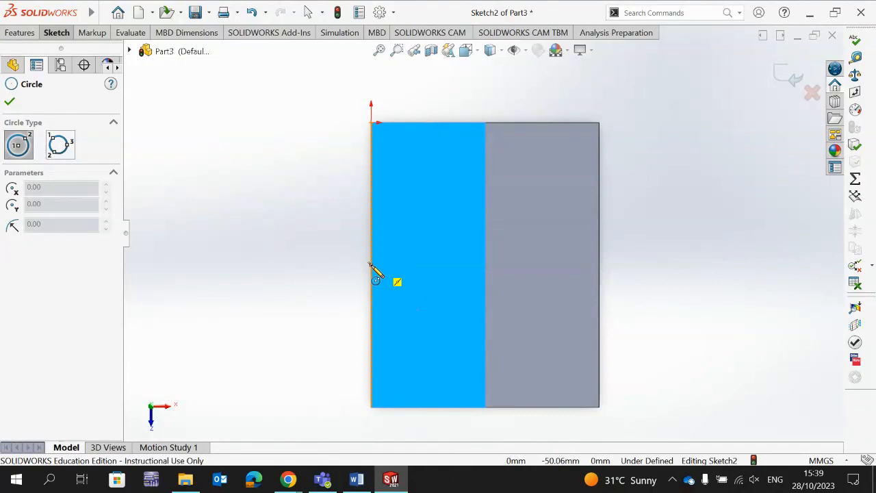
left_click(430, 266)
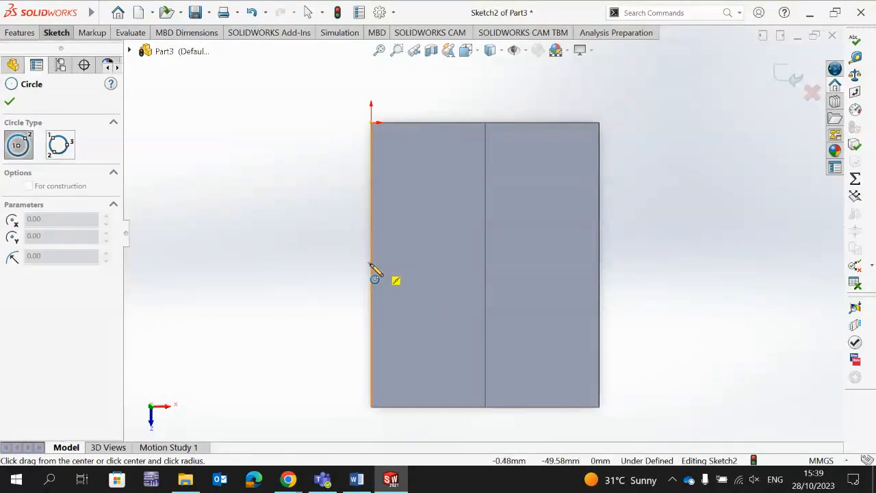
left_click(429, 265)
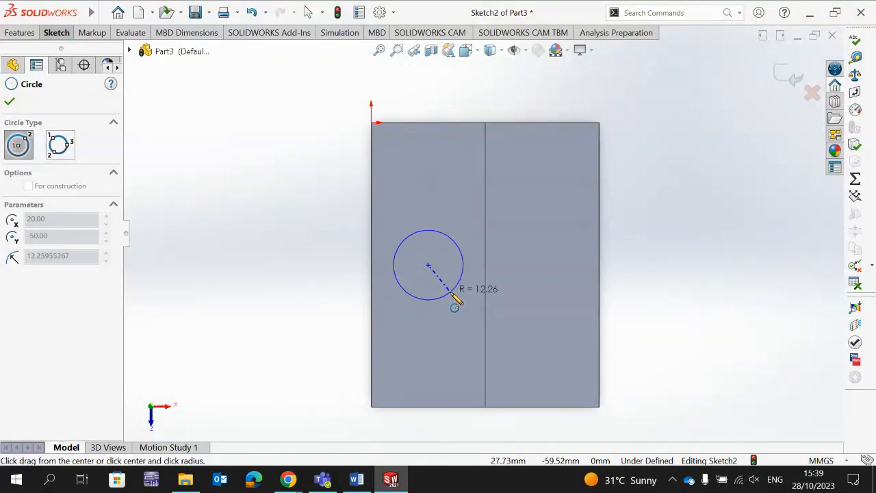
left_click(452, 296)
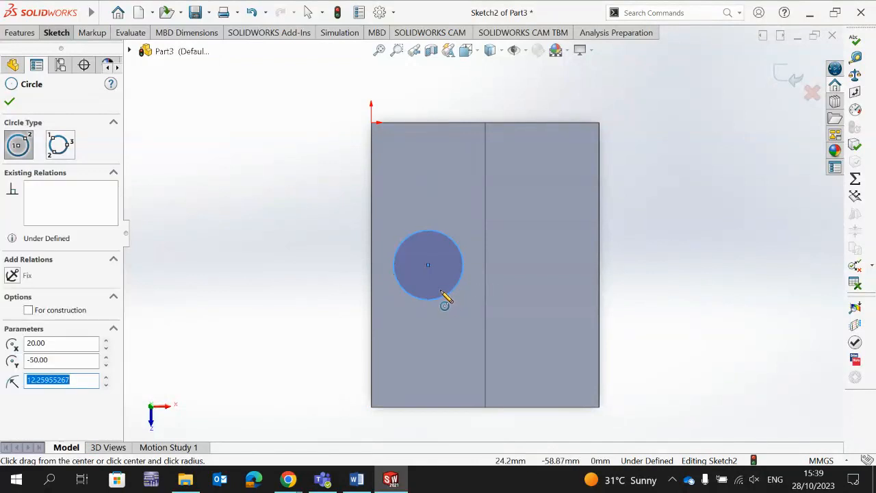
Step: Add a Smart Dimension to the circle and set its diameter to 20 mm
left_click(57, 35)
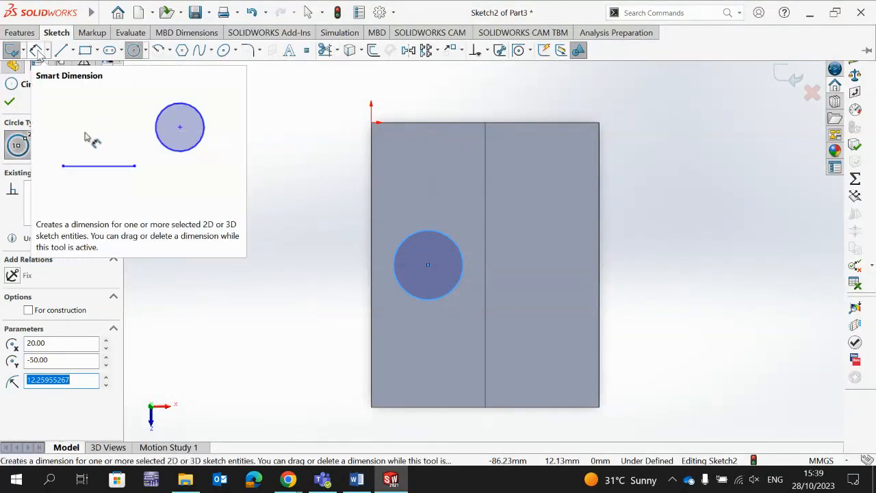
key("Escape")
left_click(395, 276)
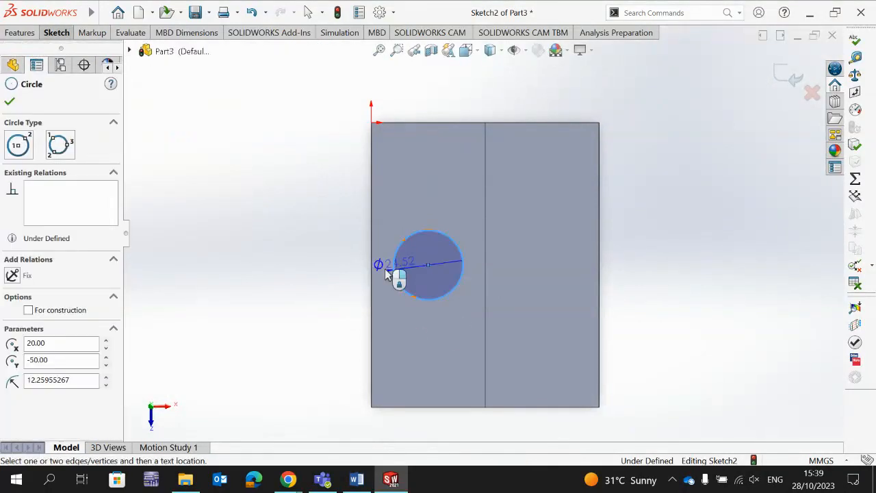
left_click(317, 271)
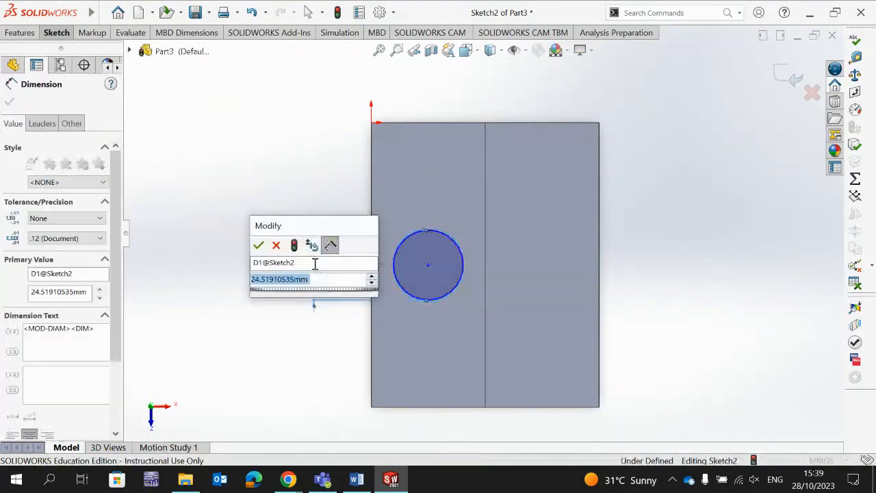
type("20")
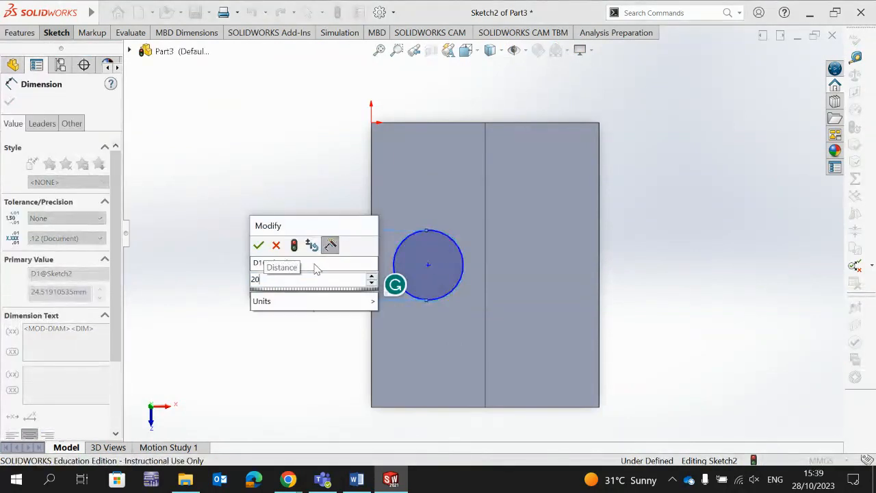
key("Return")
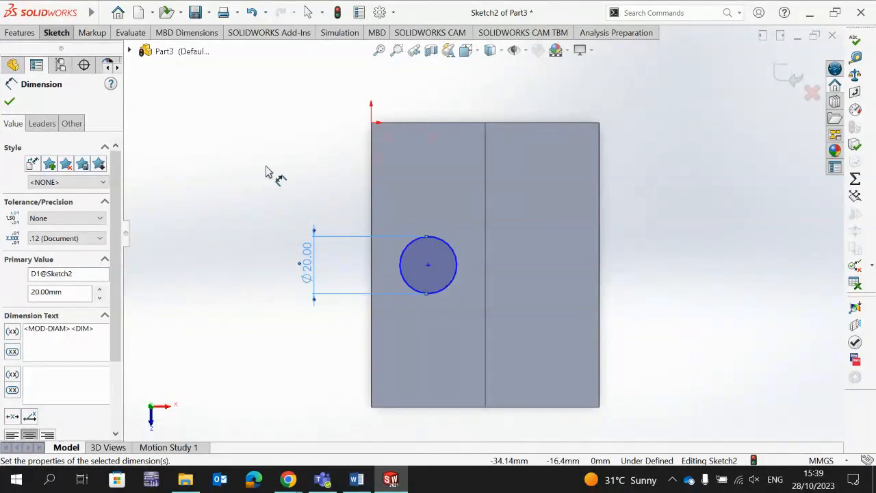
Step: Cut the 20 mm circle down through the block with a blind Extruded Cut 100 mm deep
left_click(21, 32)
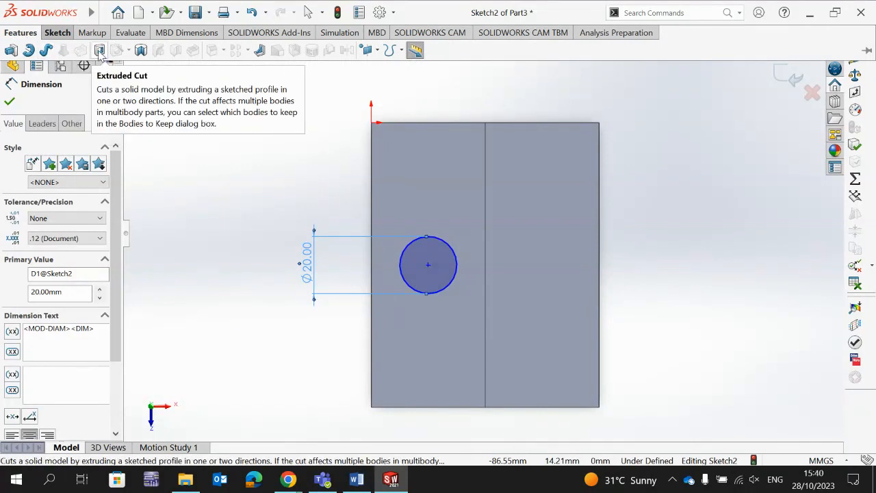
left_click(100, 51)
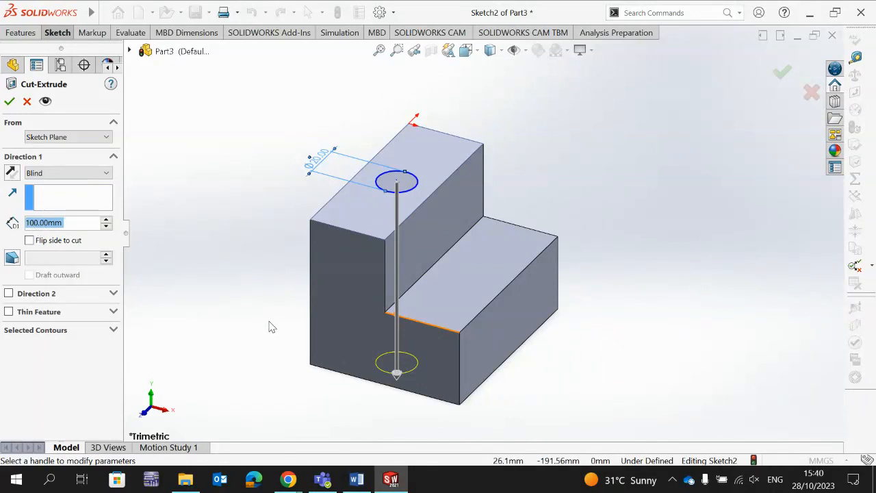
middle_click_drag(269, 324, 292, 253)
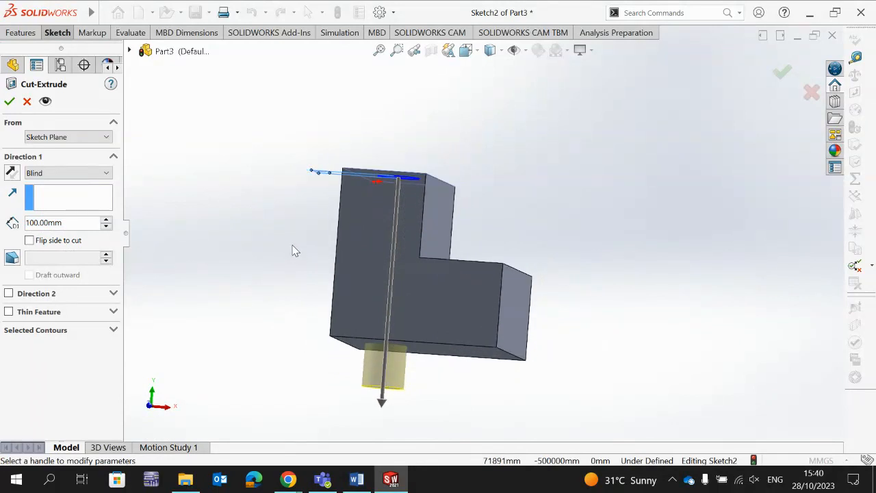
middle_click_drag(293, 251, 272, 319)
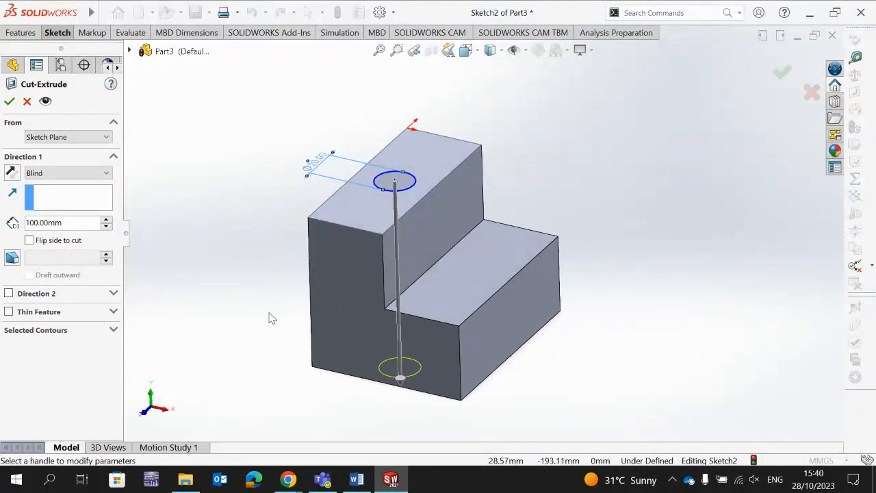
left_click(9, 102)
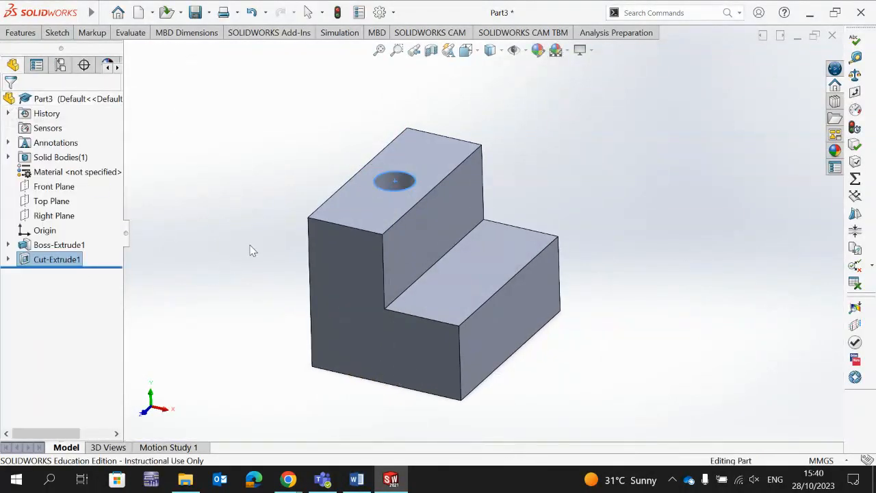
Step: Save the part as a SOLIDWORKS Part on the Desktop, naming the file "steps" followed by the author's first name
middle_click_drag(252, 250, 243, 234)
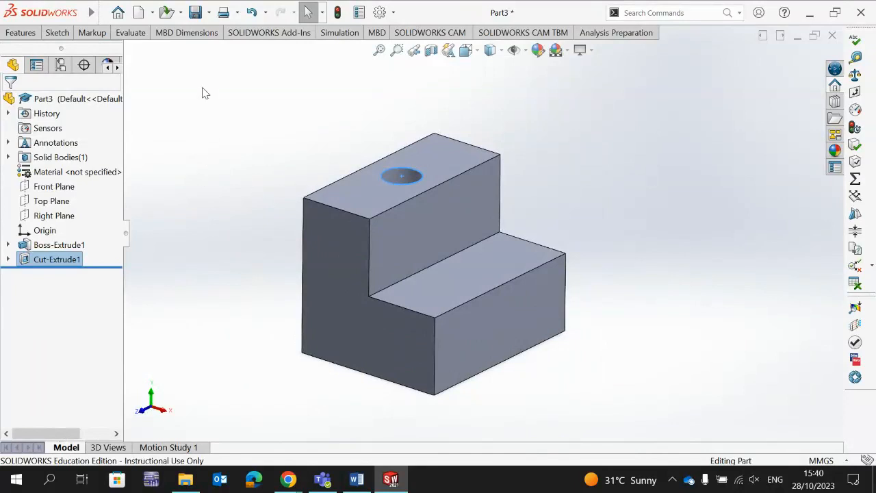
left_click(210, 12)
left_click(221, 47)
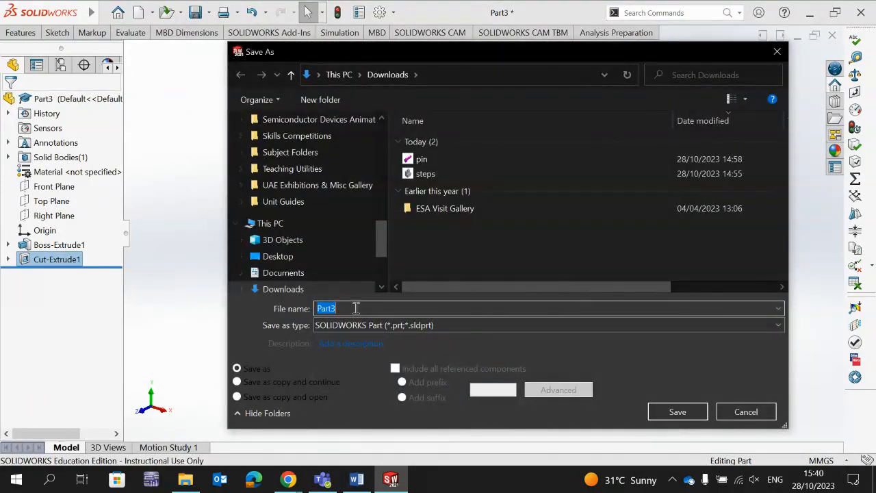
type("st")
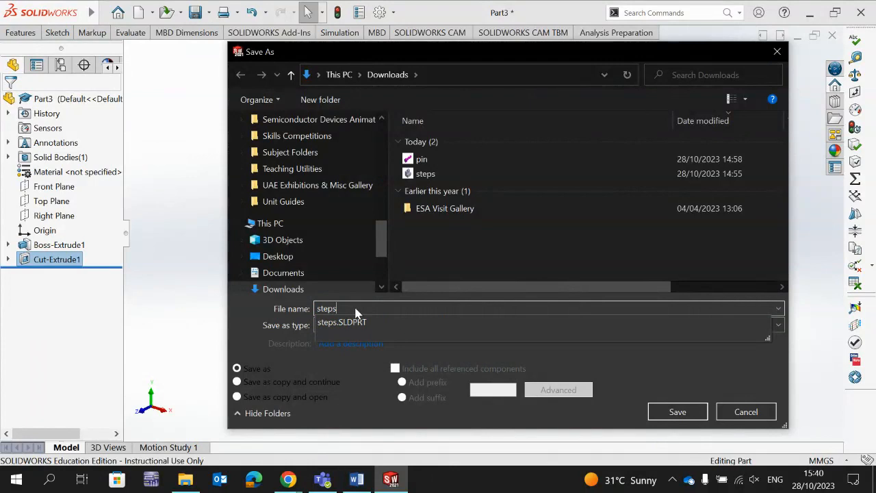
type("eps ")
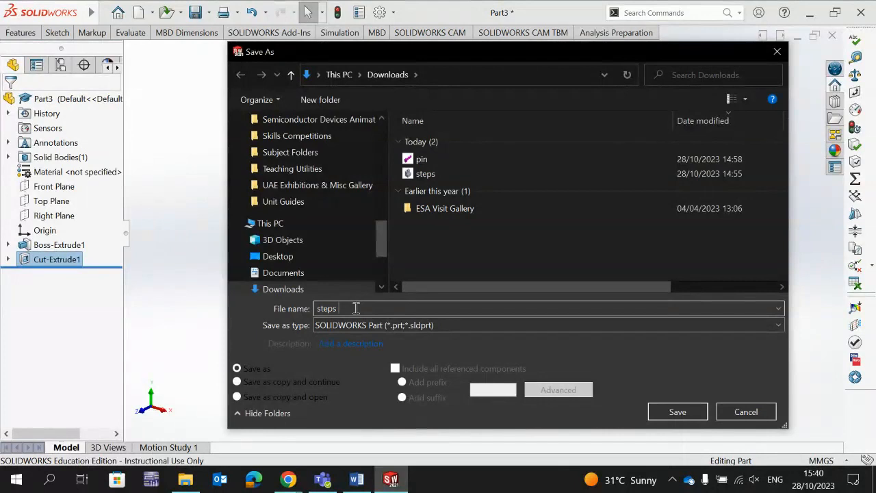
type("Naveed")
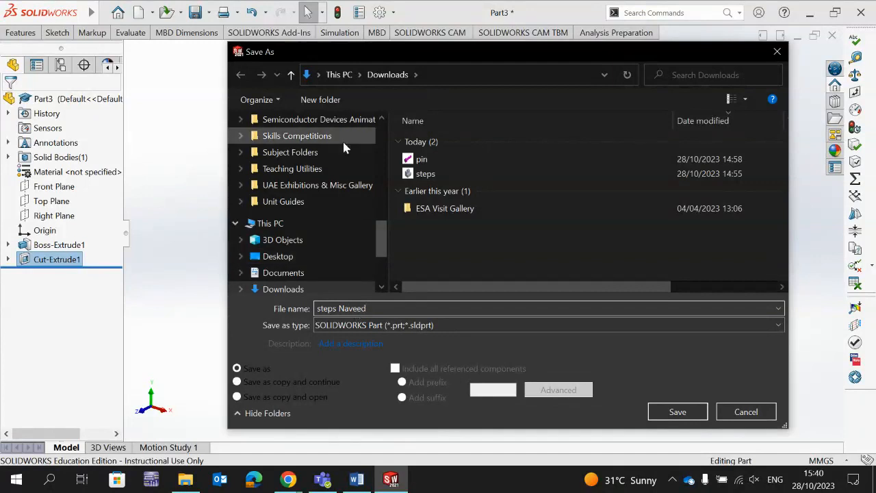
scroll(310, 150, "up", 3)
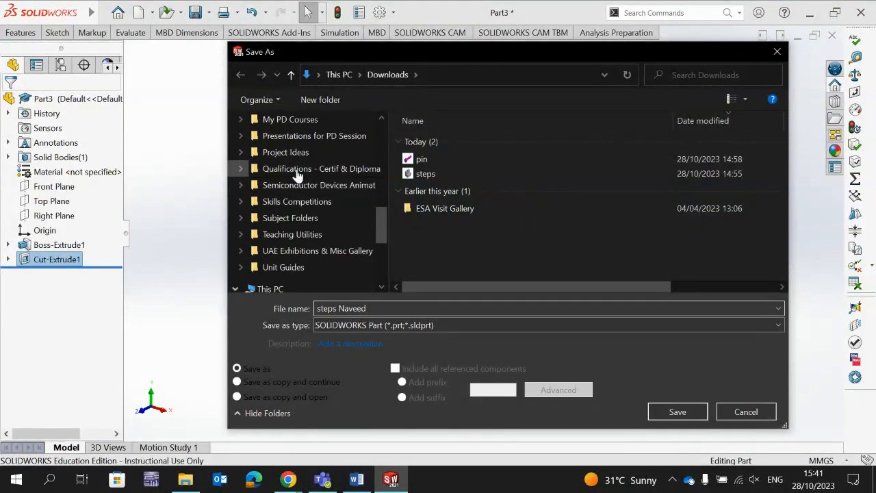
left_click_drag(381, 210, 381, 126)
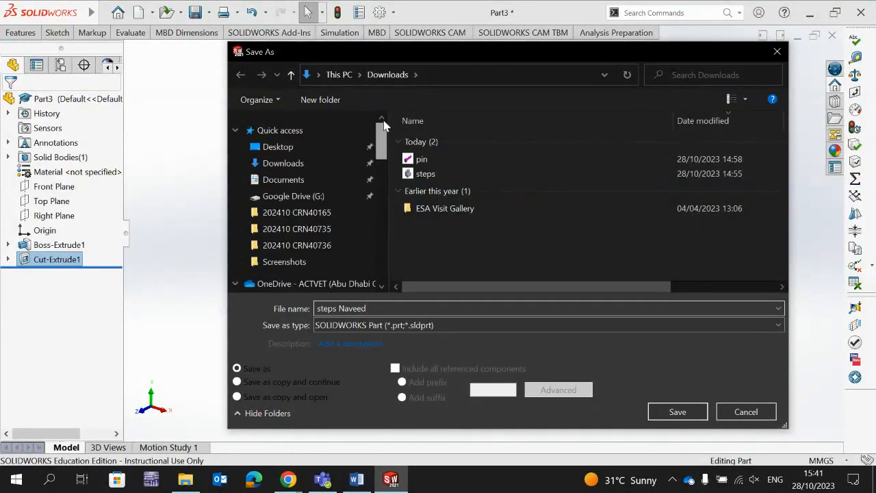
left_click(278, 146)
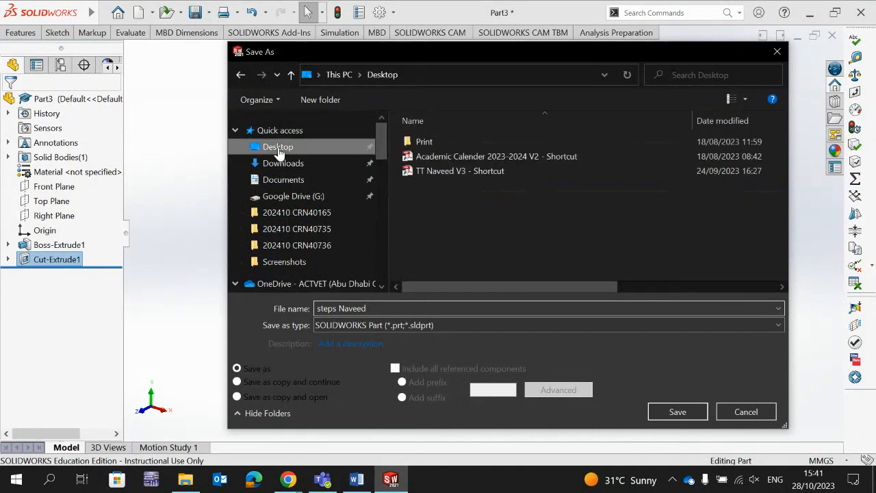
left_click(678, 412)
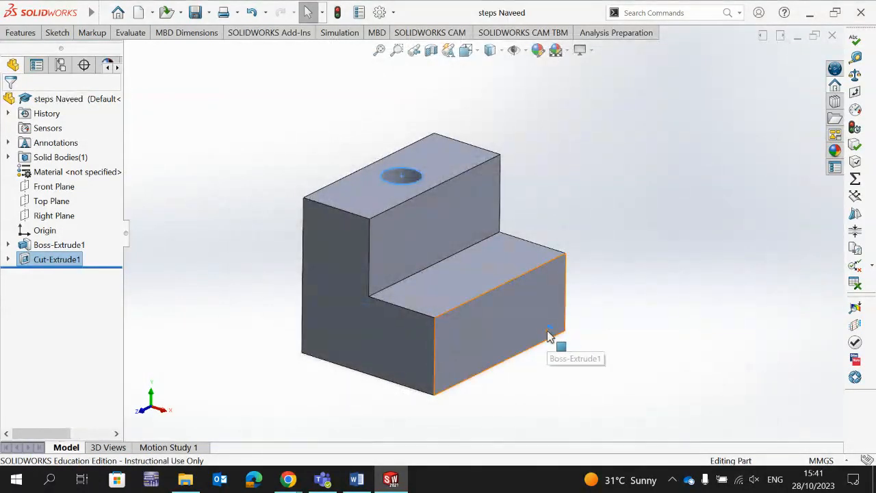
Step: Review the block and pin dimensions in the Word assignment drawing, then return to the SOLIDWORKS part
left_click(357, 478)
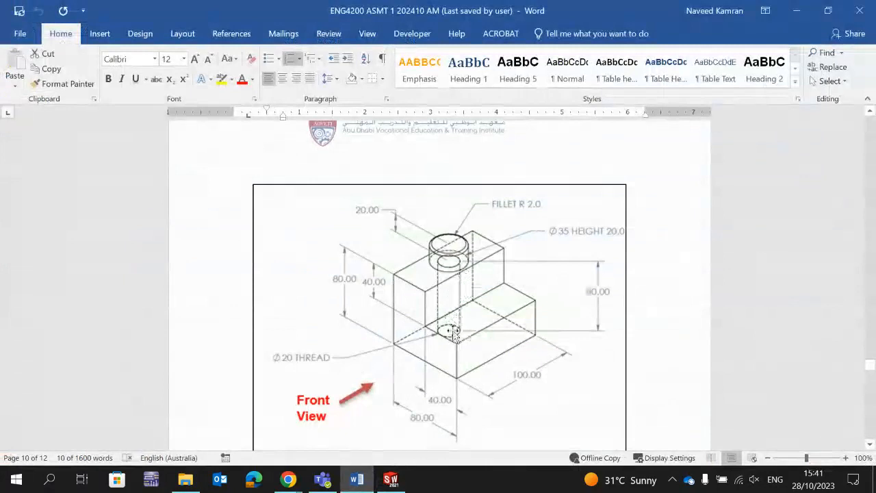
scroll(469, 346, "down", 1)
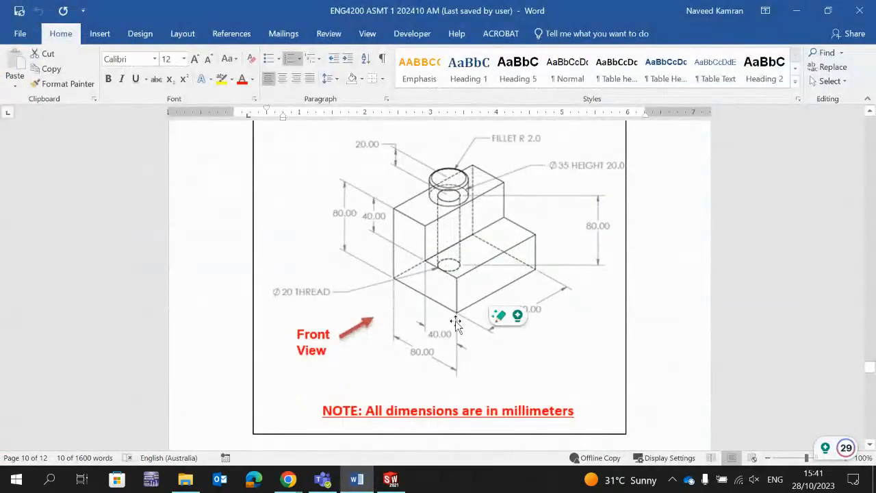
scroll(456, 326, "up", 1)
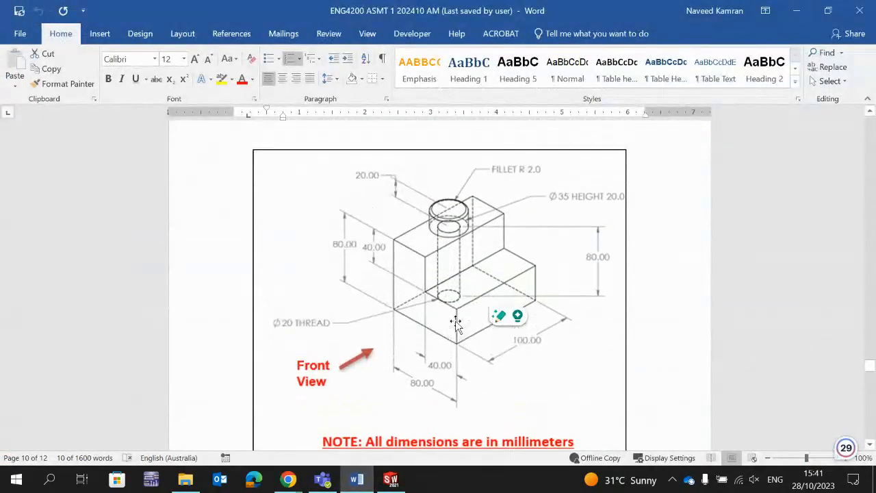
left_click(392, 479)
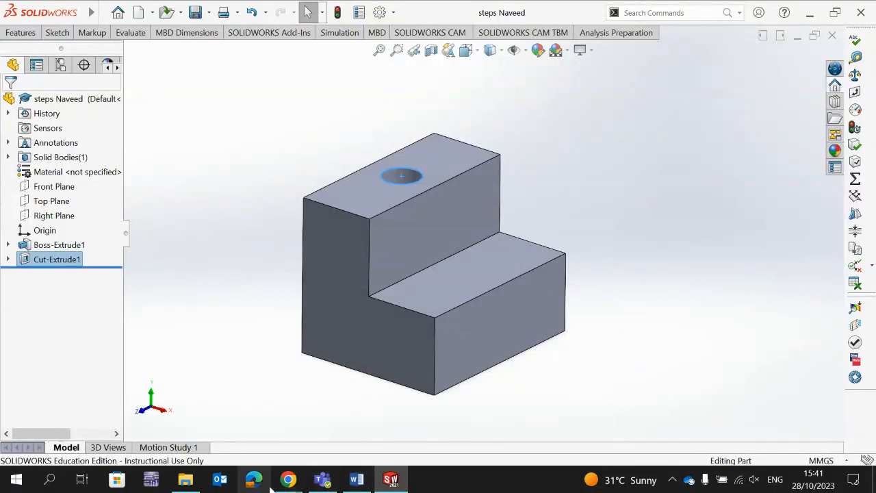
Step: Switch to the Blackboard Collaborate session in Chrome
mouse_move(288, 479)
left_click(219, 418)
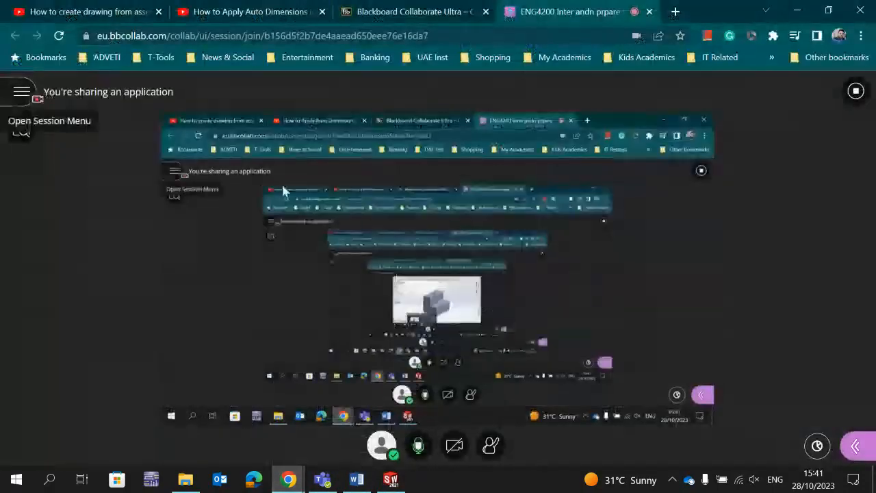